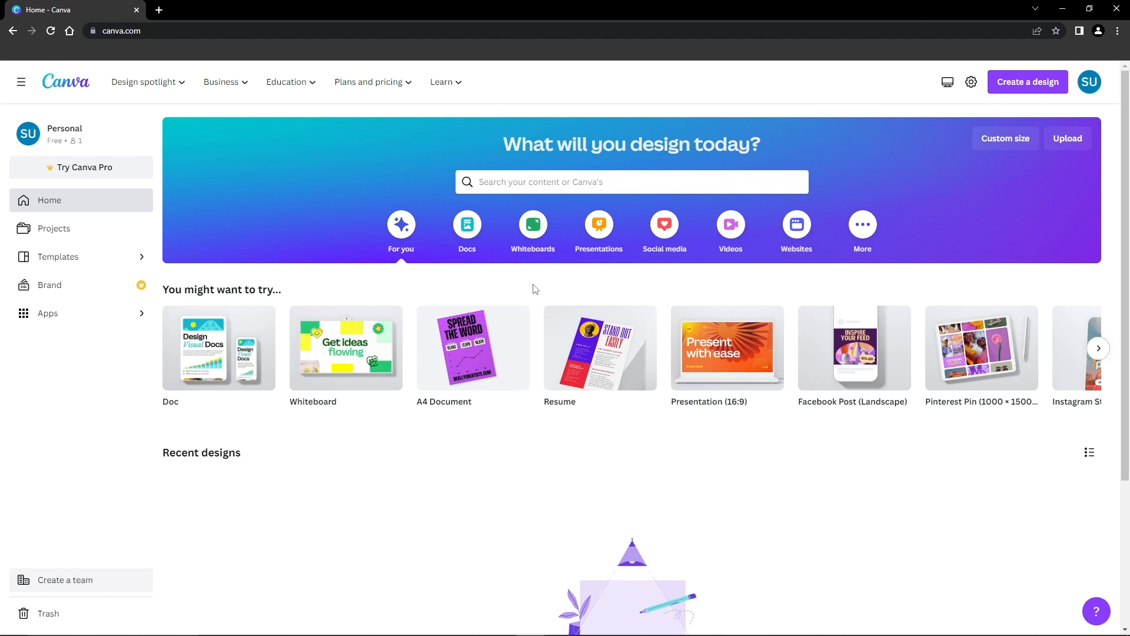
Step: Search the templates for "BLOG" and open the Blog Graphic template category
left_click(514, 174)
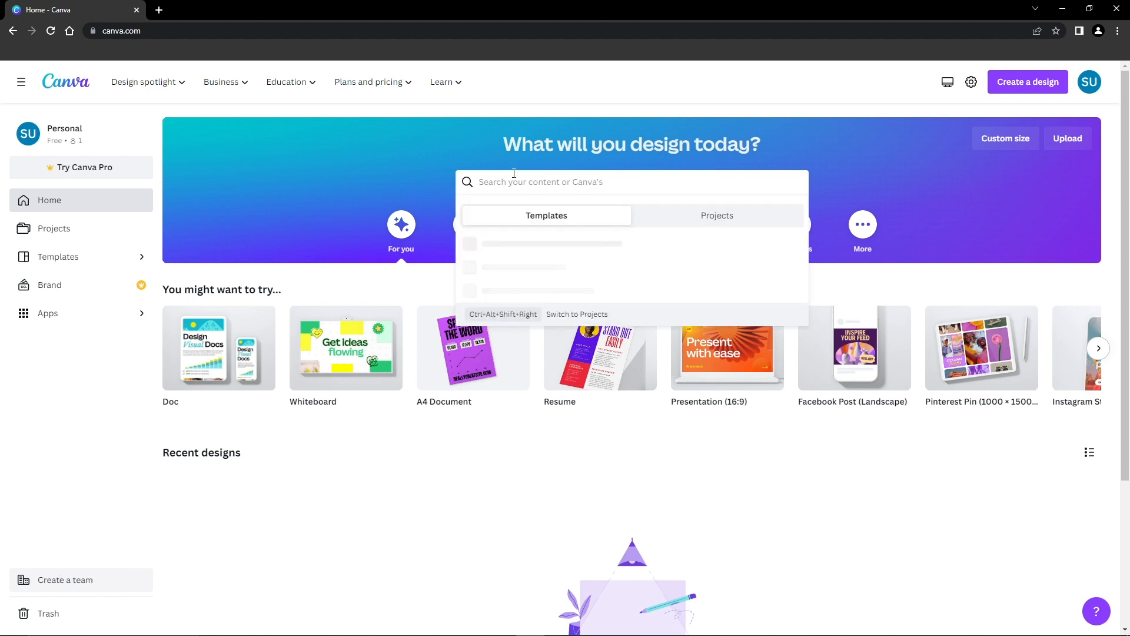
type("BLOG")
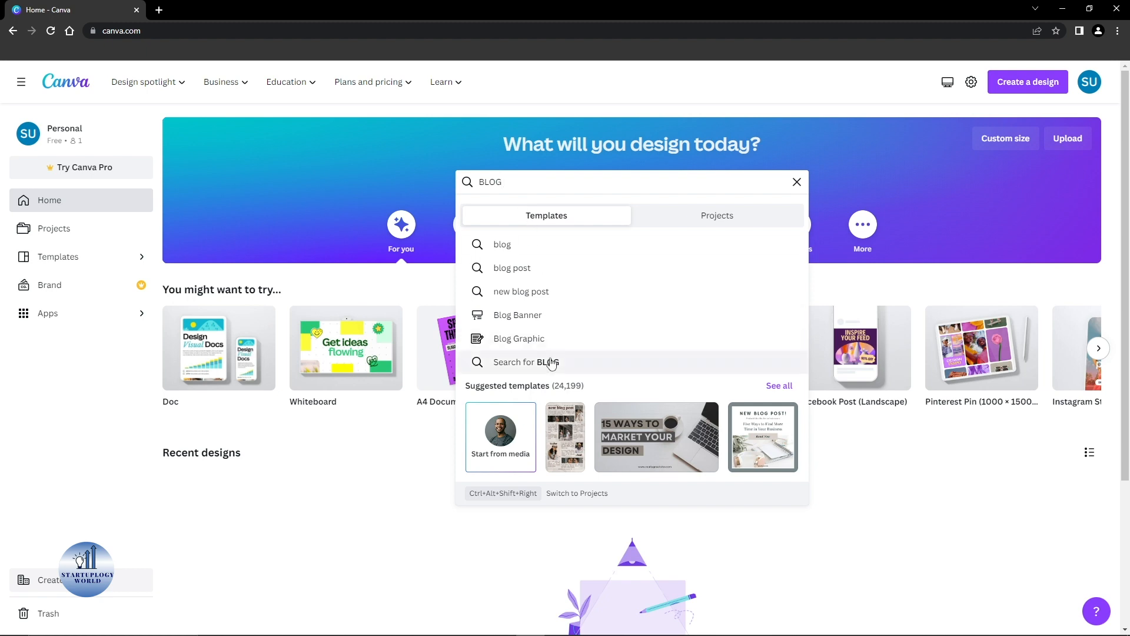
left_click(526, 345)
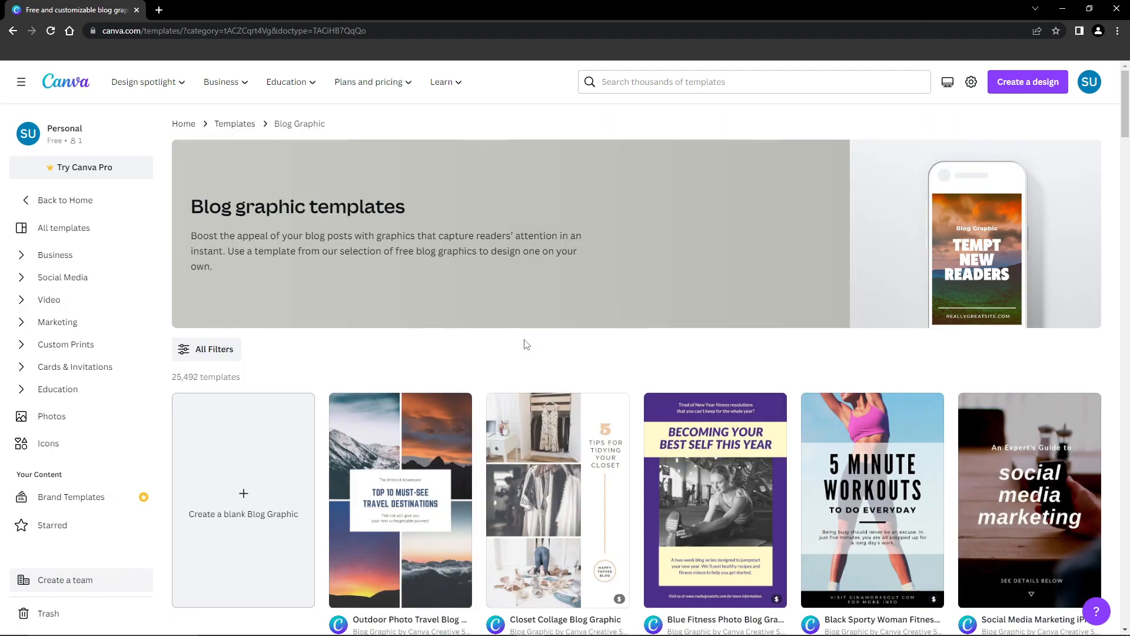
Step: Browse the blog graphic templates and open the Outdoor Photo Travel Blog Graphic template for customizing
left_click_drag(1129, 150, 1129, 222)
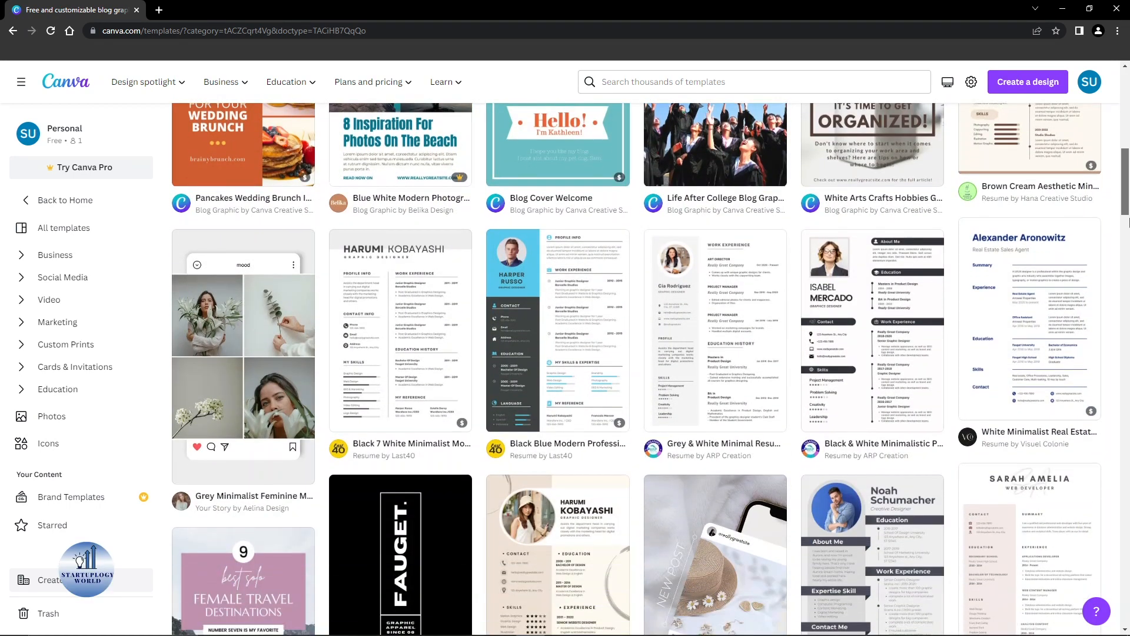
left_click_drag(1128, 222, 1128, 309)
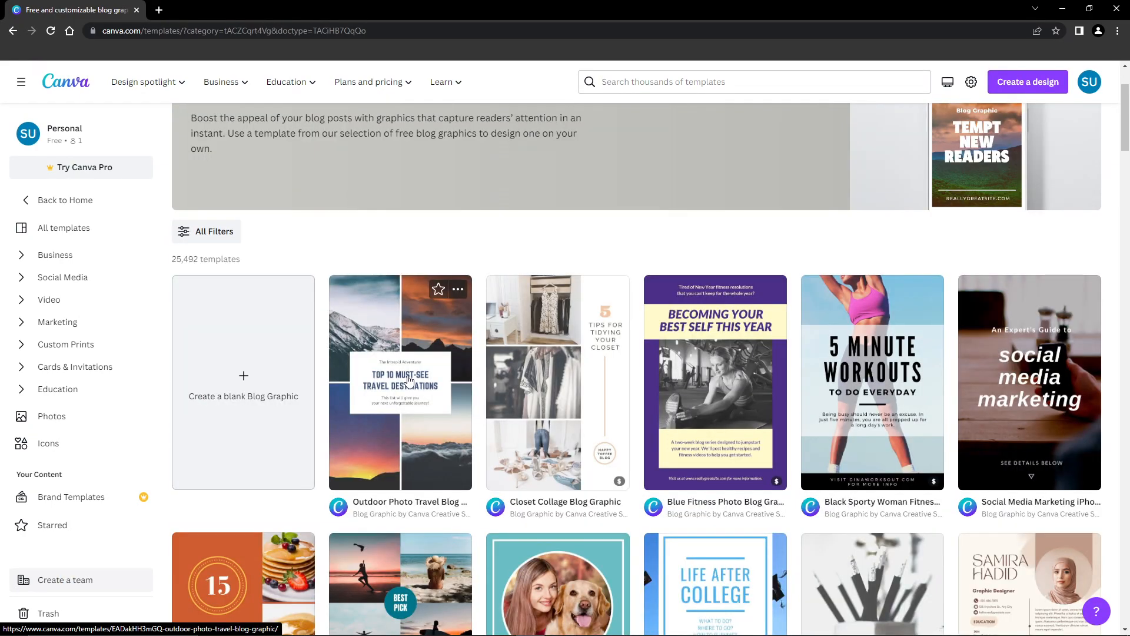
left_click(411, 380)
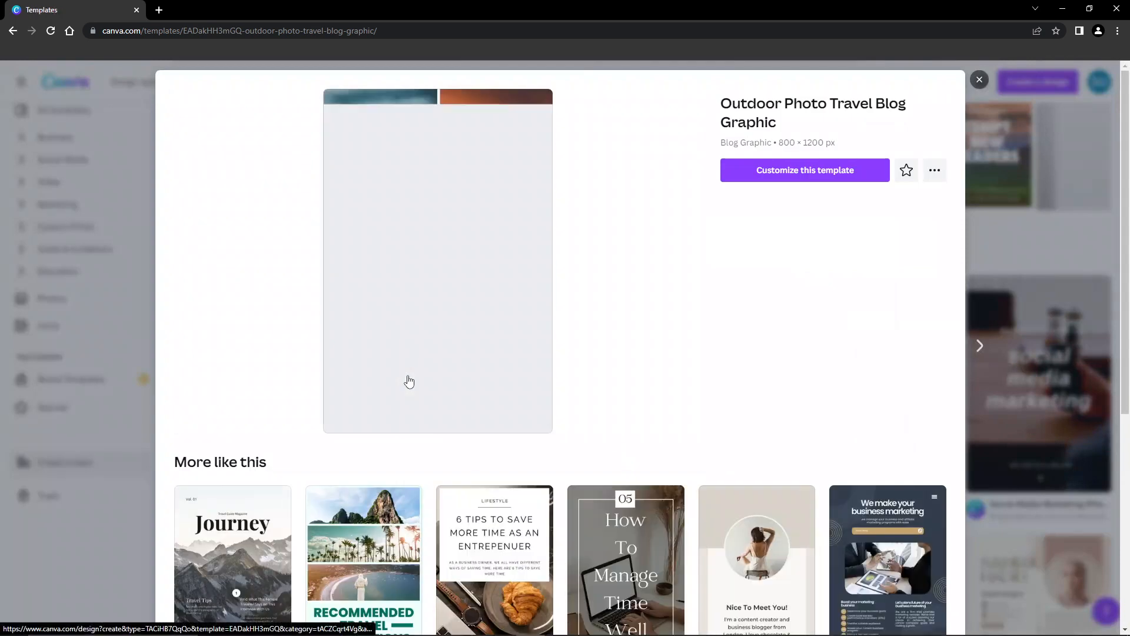
left_click(783, 176)
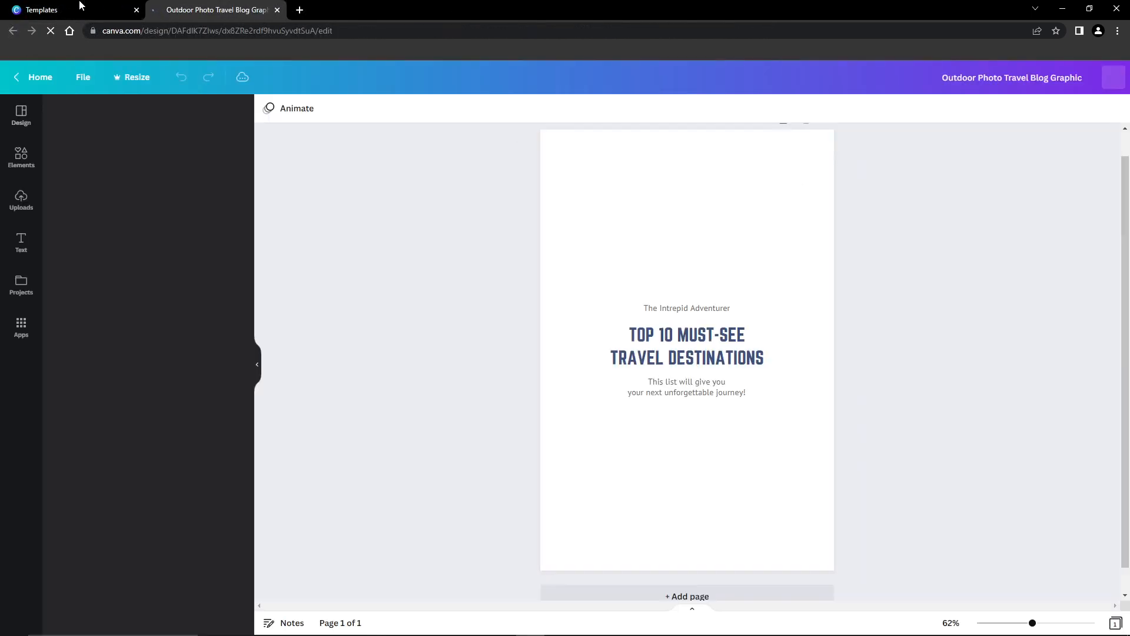
Step: Look through the similar templates suggested for the travel blog graphic and return to the opened design
left_click(79, 2)
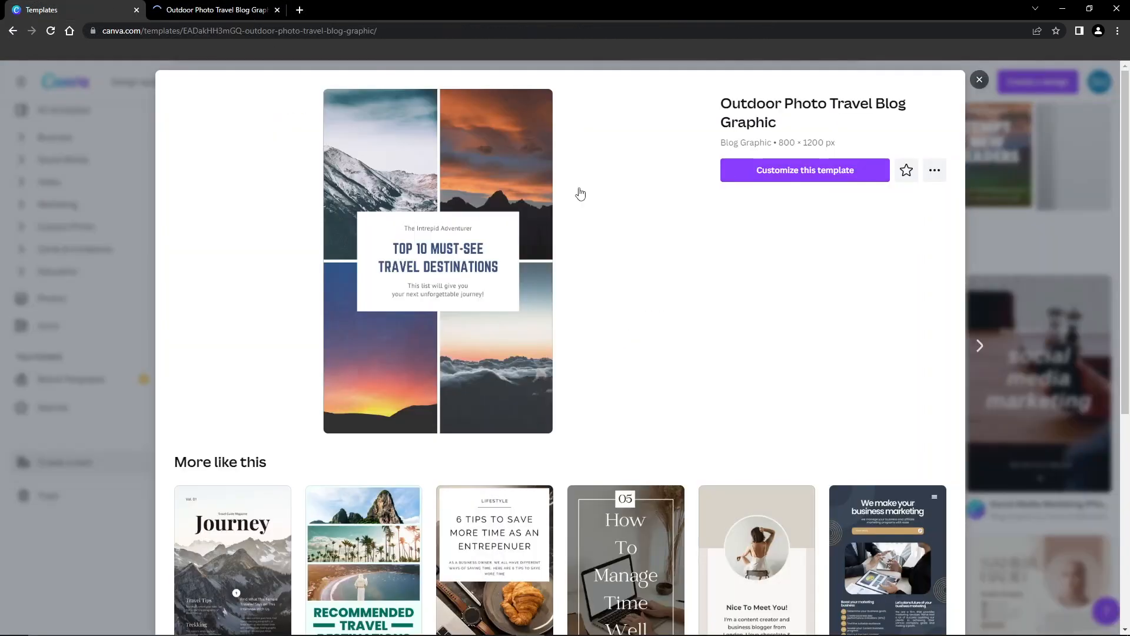
scroll(780, 254, "down", 3)
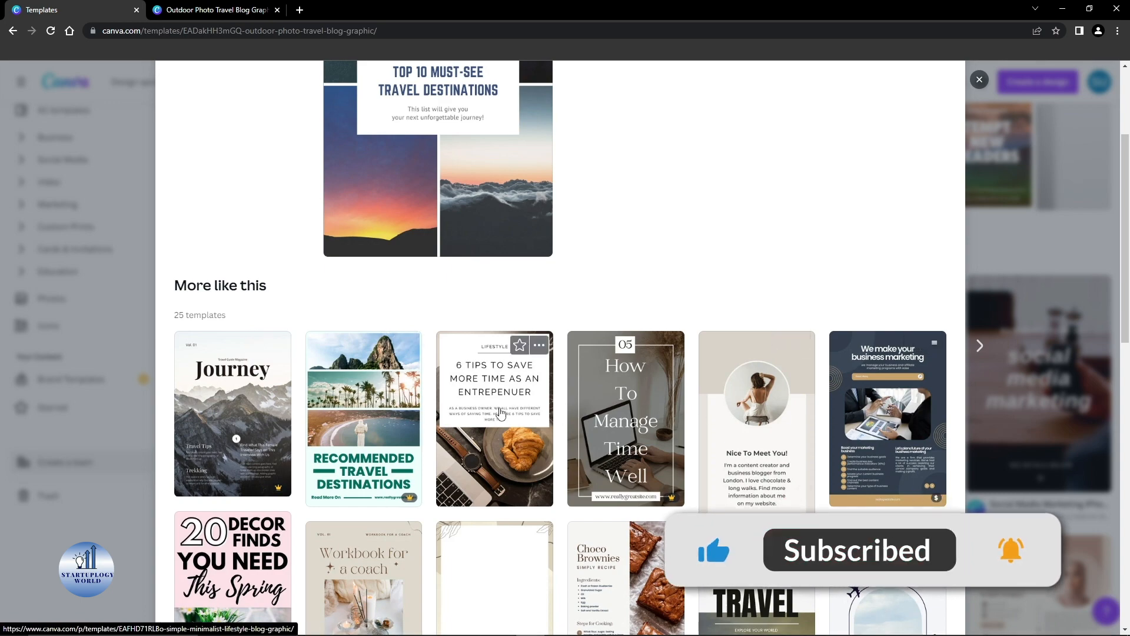
scroll(501, 413, "down", 3)
scroll(501, 414, "down", 2)
scroll(499, 414, "up", 3)
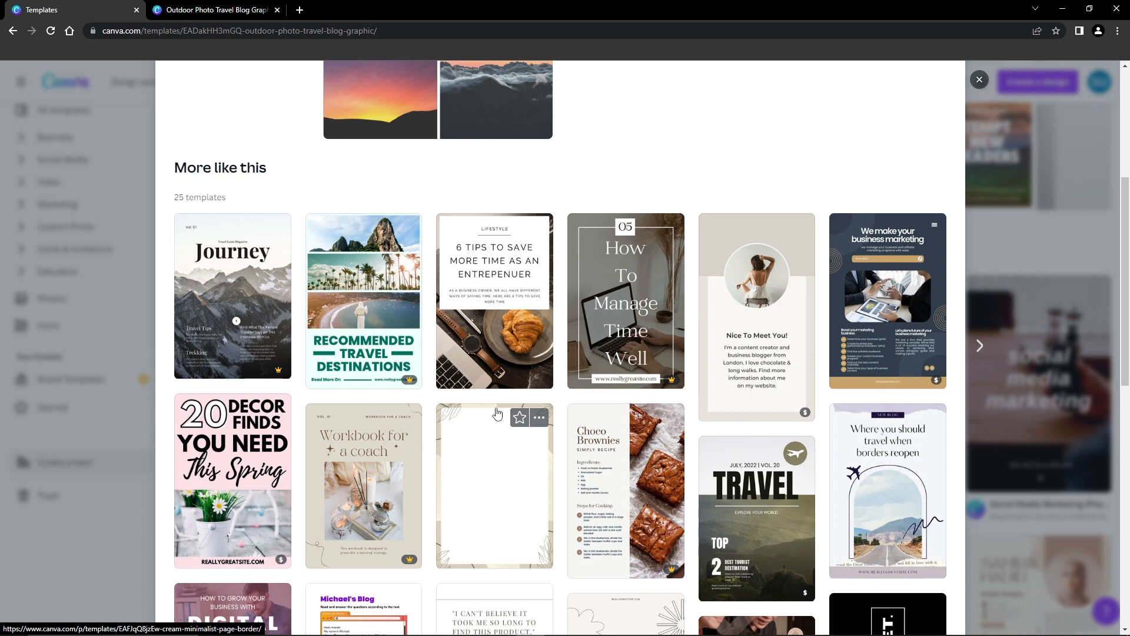
left_click(185, 5)
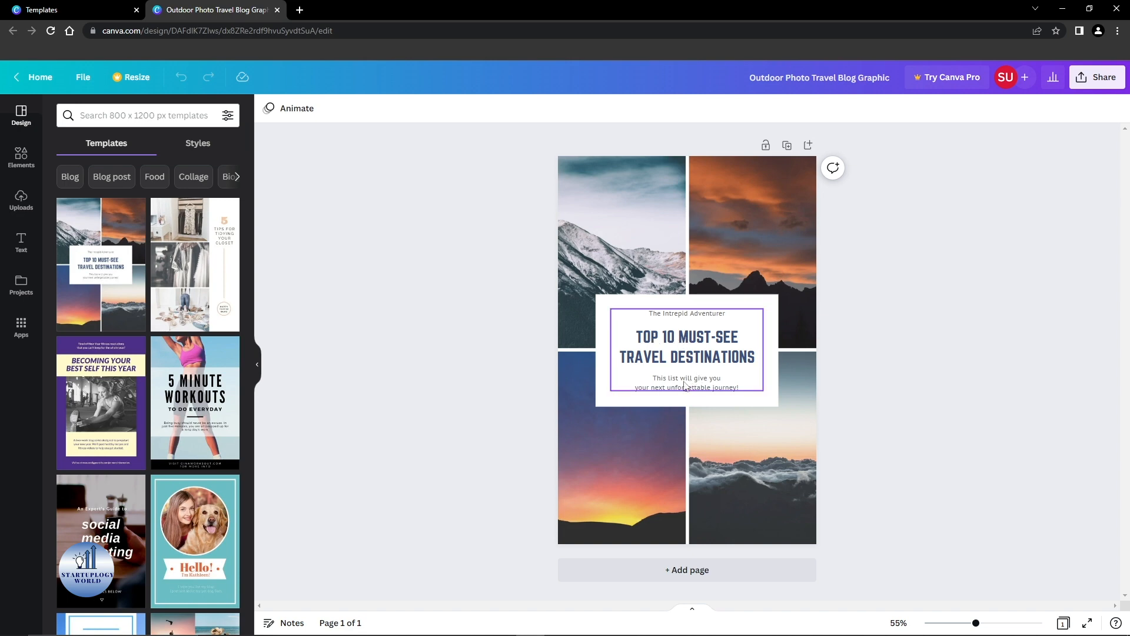
Step: Change the main title to "TOP 10 FIGHTS OF 2023", with "OF 2023" on the second line
double_click(671, 342)
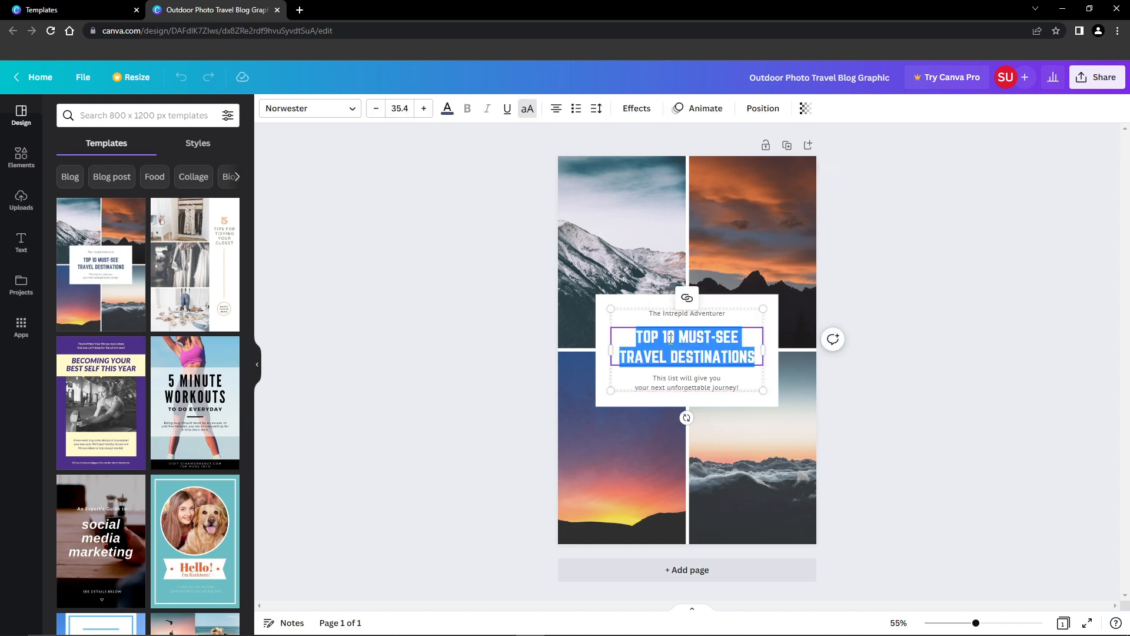
left_click(671, 340)
left_click_drag(638, 337, 759, 365)
left_click_drag(678, 336, 756, 362)
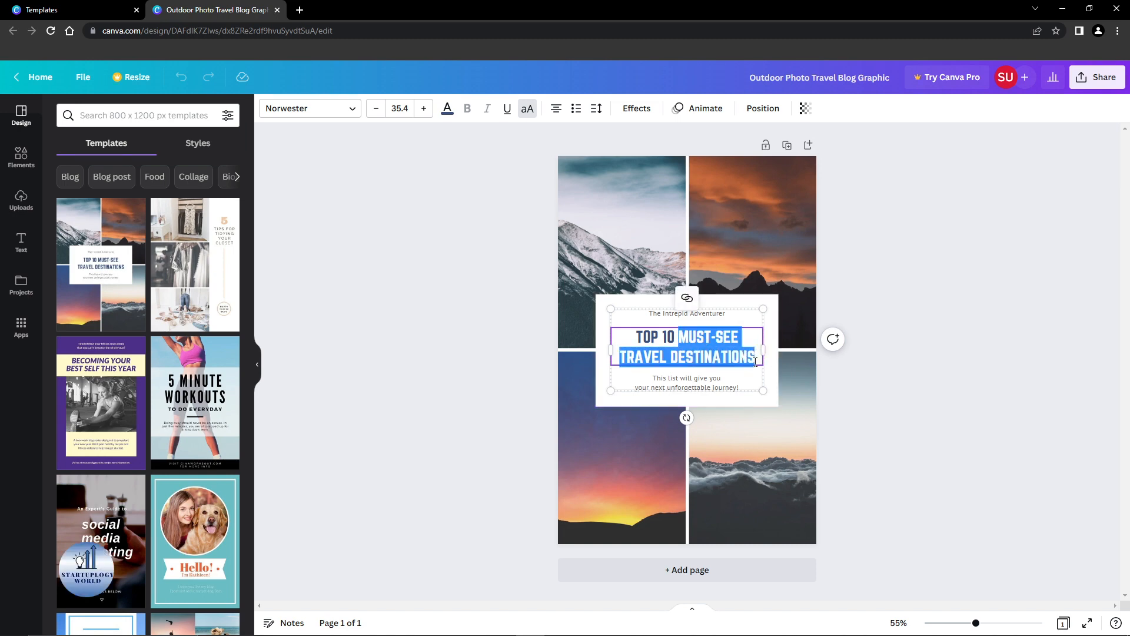
type("FIGHTS")
key("Return")
type("OF 2023")
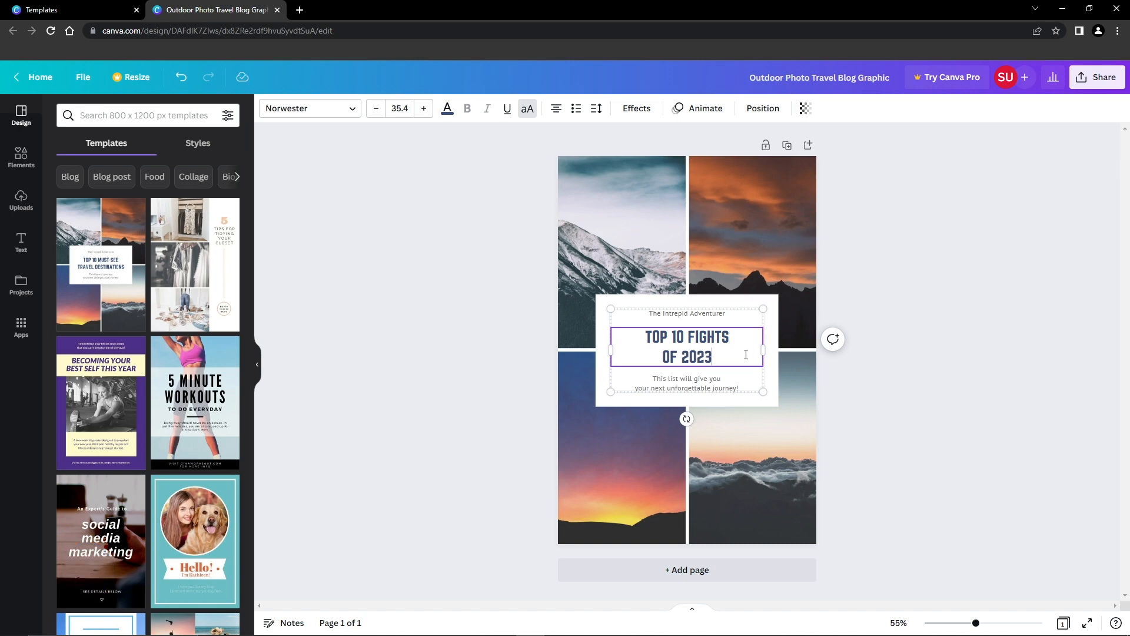
Step: Replace the small line above the title with "SHOWDOWN OF CENTURY"
left_click(714, 383)
double_click(695, 383)
double_click(686, 315)
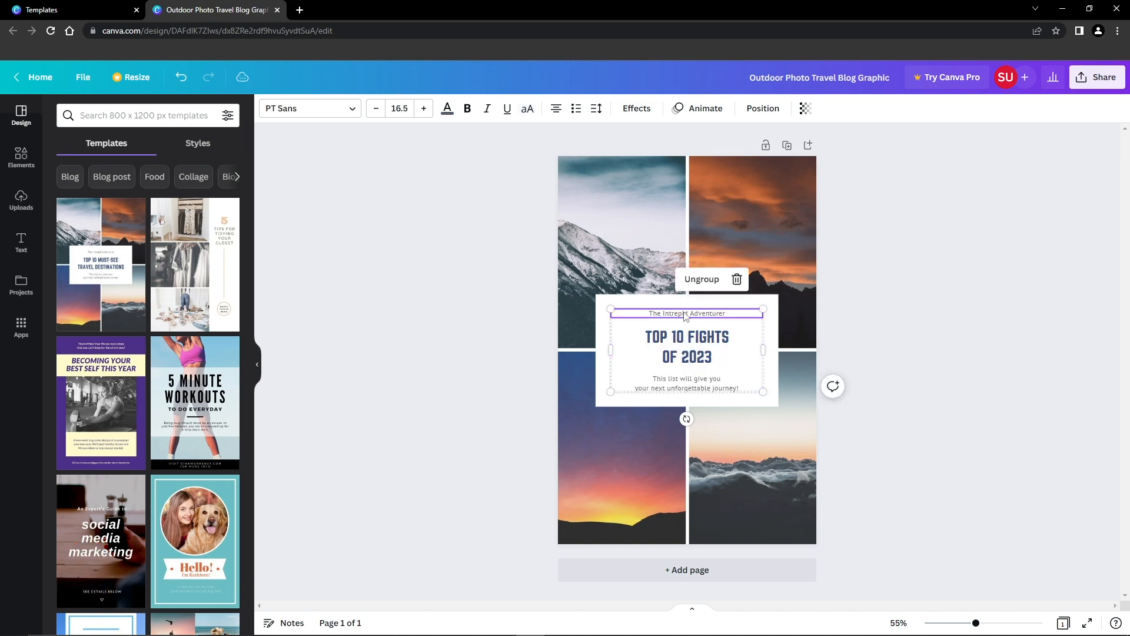
type("A")
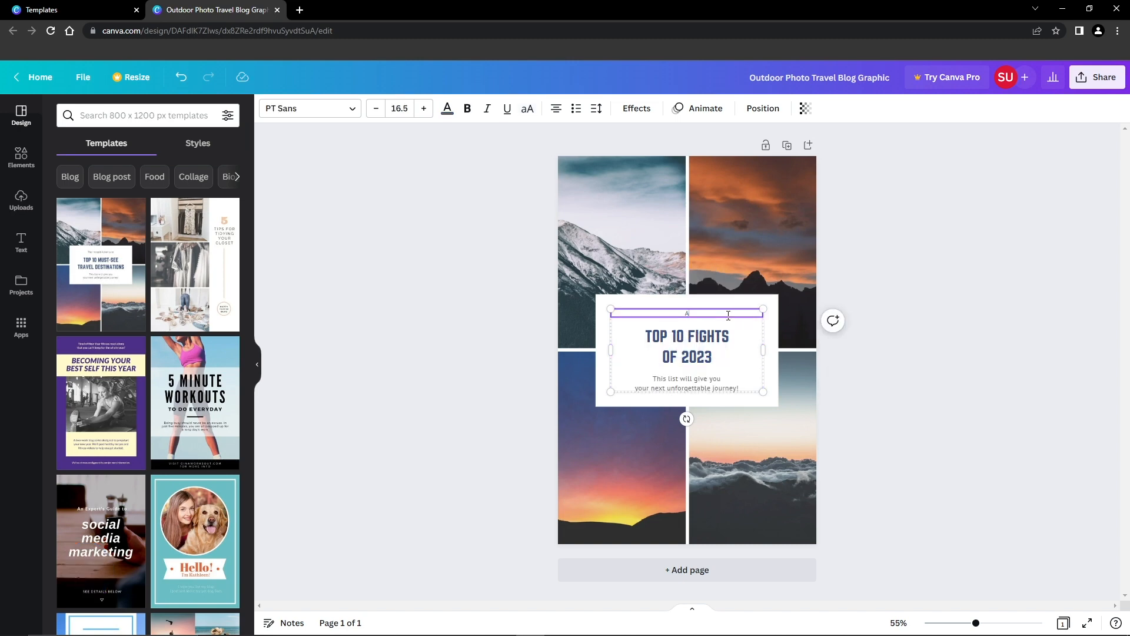
type("HOWDOWN OF CENTURY")
Step: Replace the text below the title with "The rivalry that will go down in history", broken before "go", and correct the spelling of "rivalry"
double_click(697, 384)
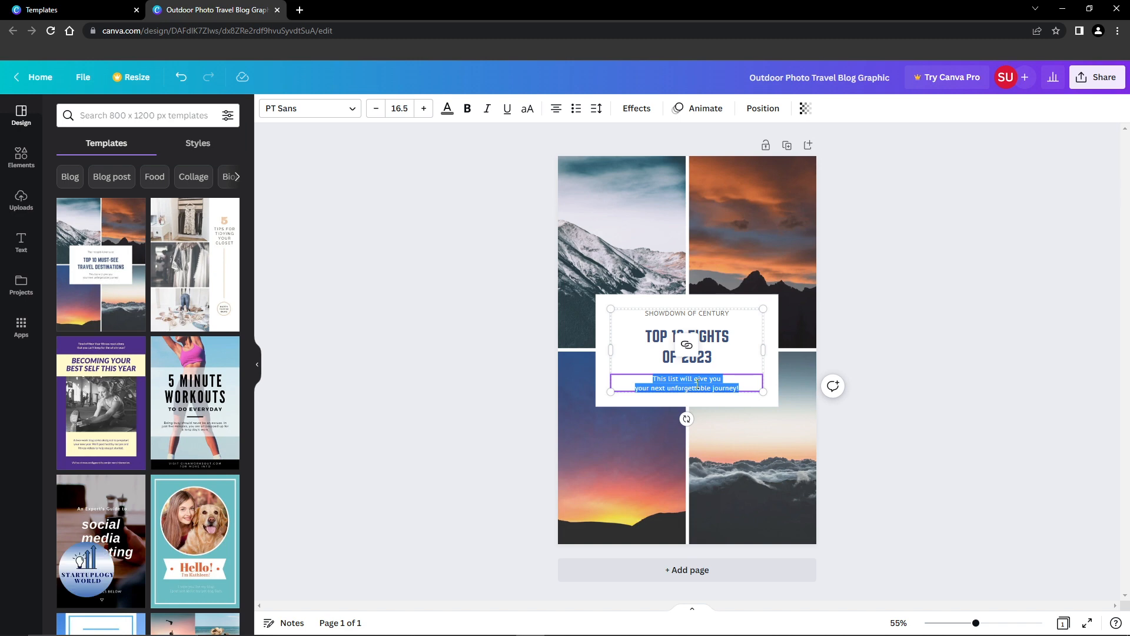
type("The")
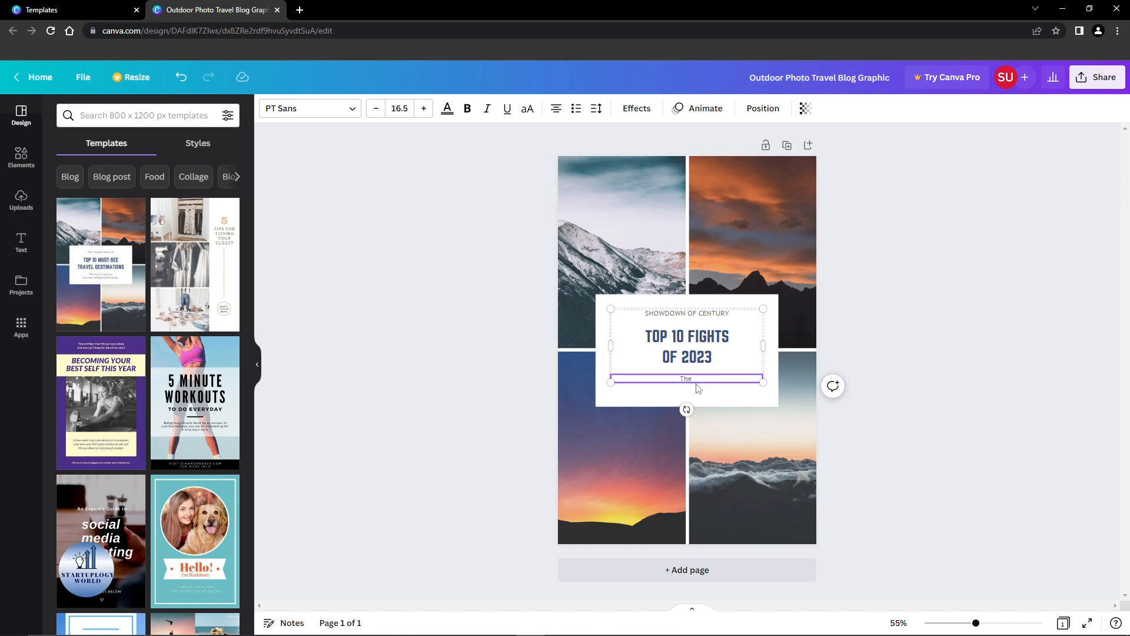
type(" rivalray that wi")
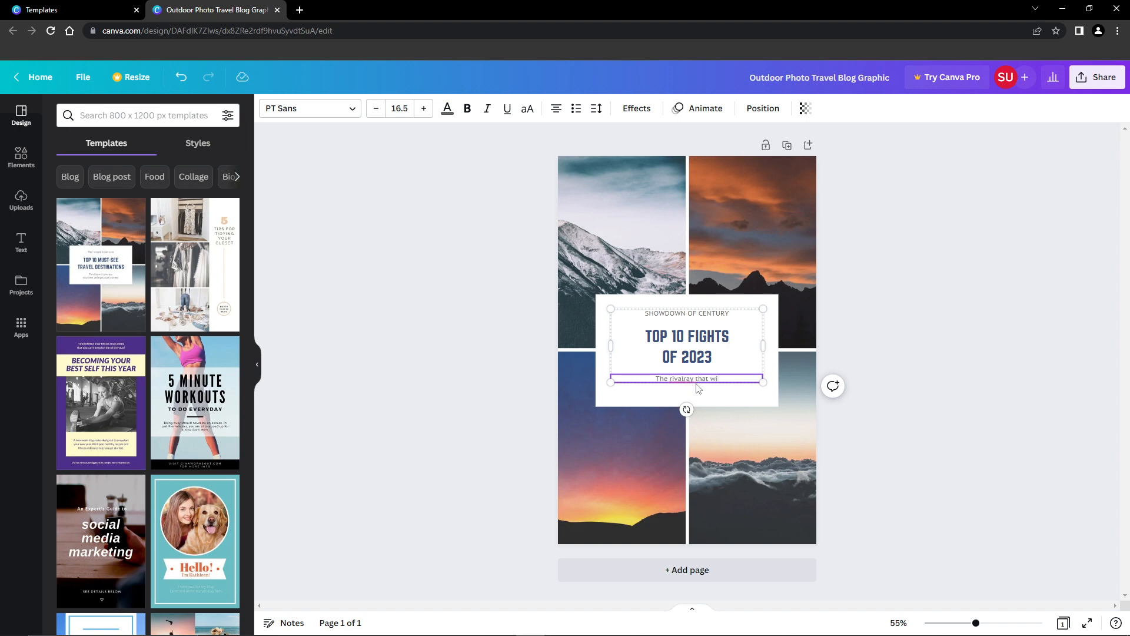
type("ll go down i")
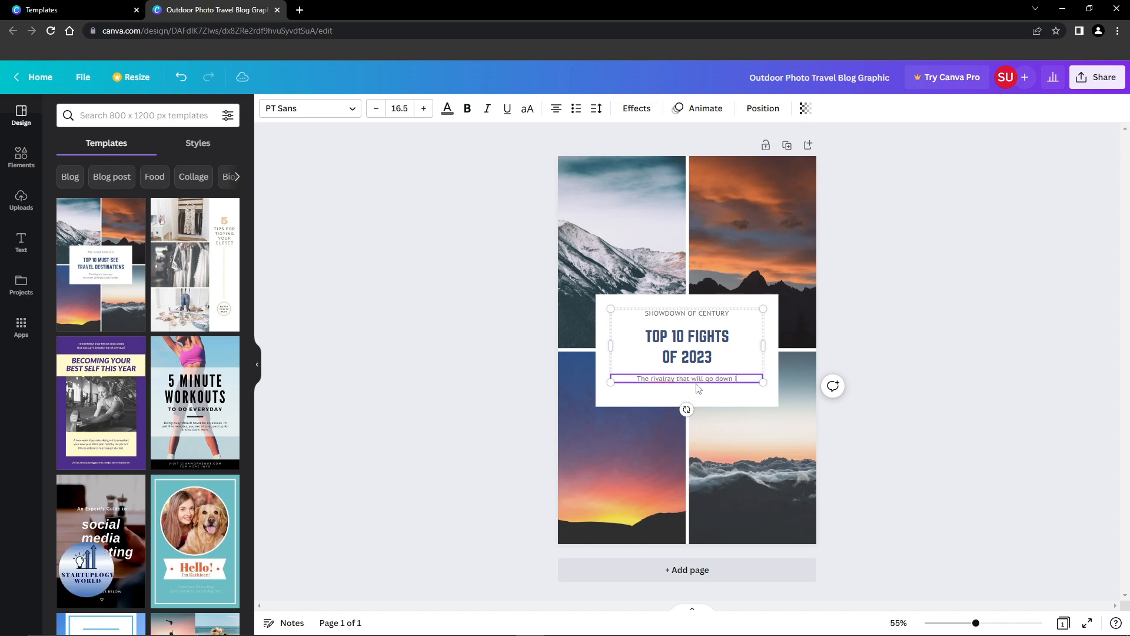
type("n history")
left_click(692, 378)
key("Return")
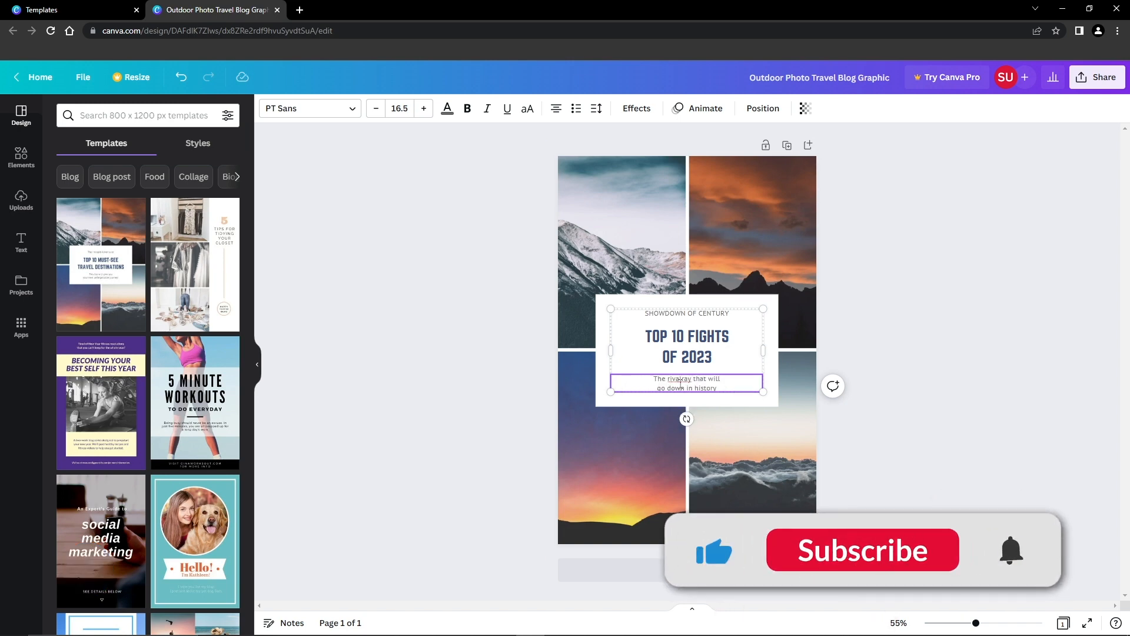
right_click(678, 378)
left_click(700, 402)
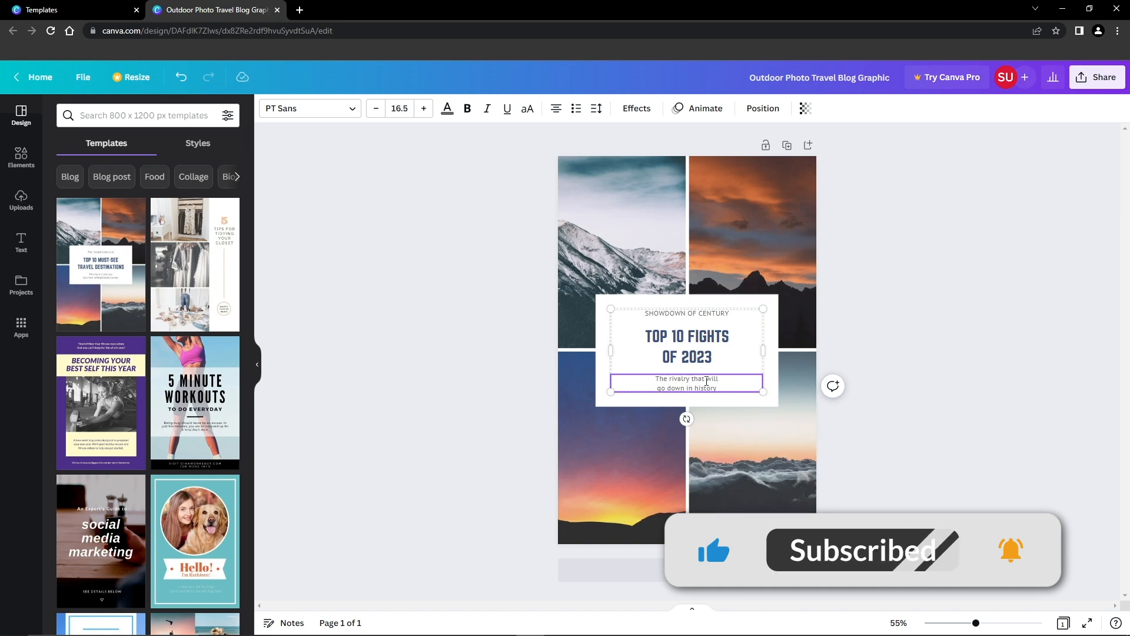
Step: Set the two-line text below the title in uppercase and deselect it
left_click(923, 326)
left_click(673, 382)
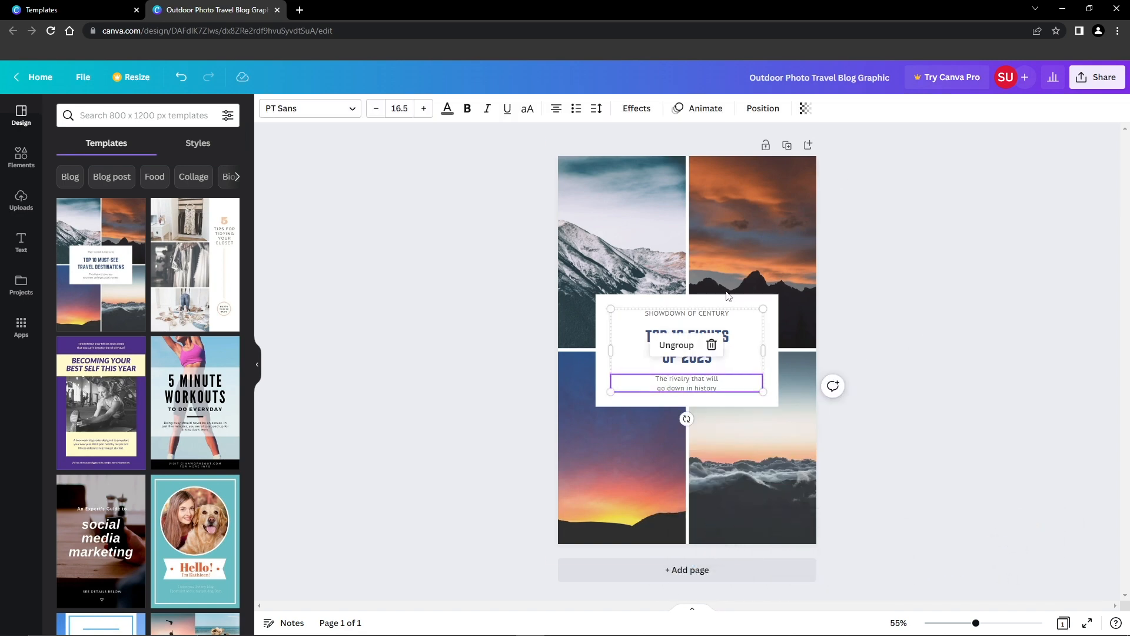
left_click(528, 109)
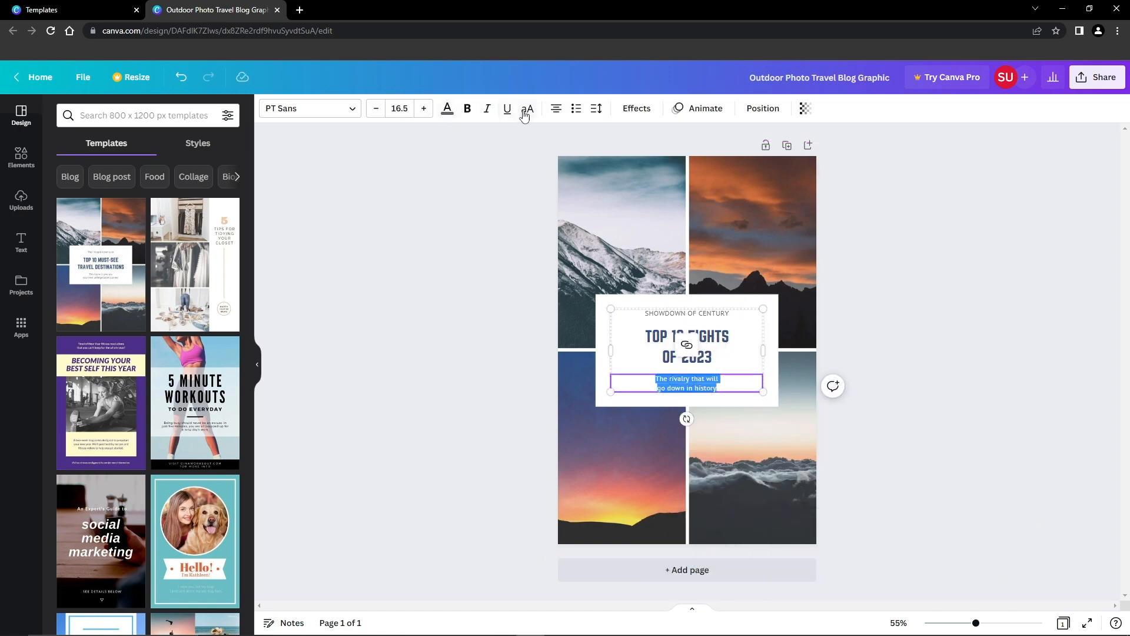
left_click(526, 223)
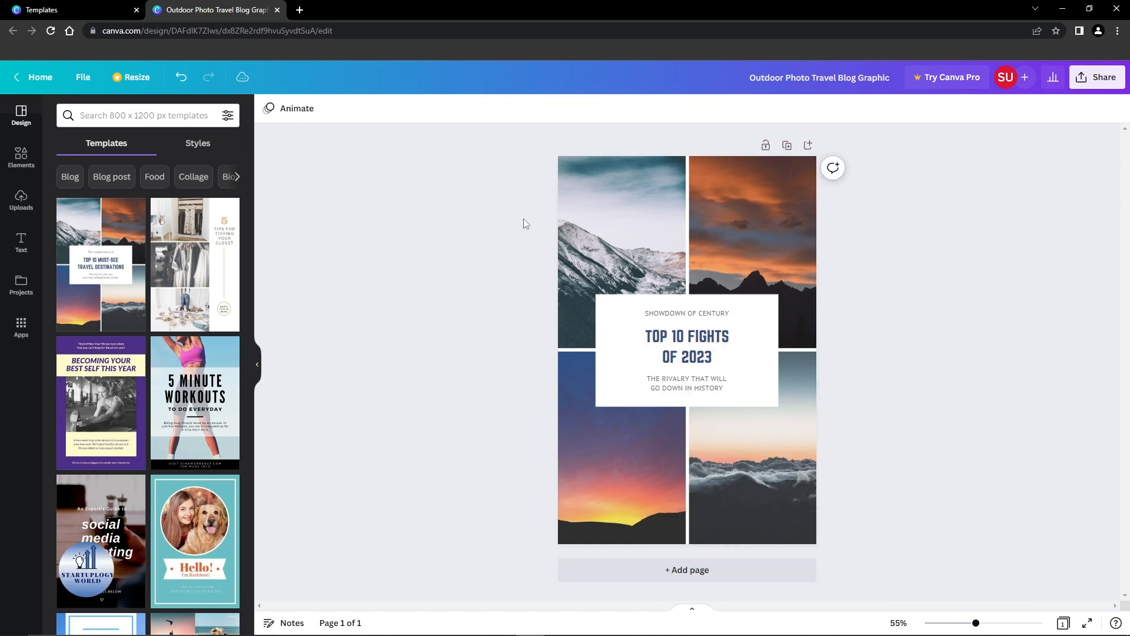
Step: Try the Bebas Neue font on the "SHOWDOWN OF CENTURY" line and undo the font change
left_click(692, 316)
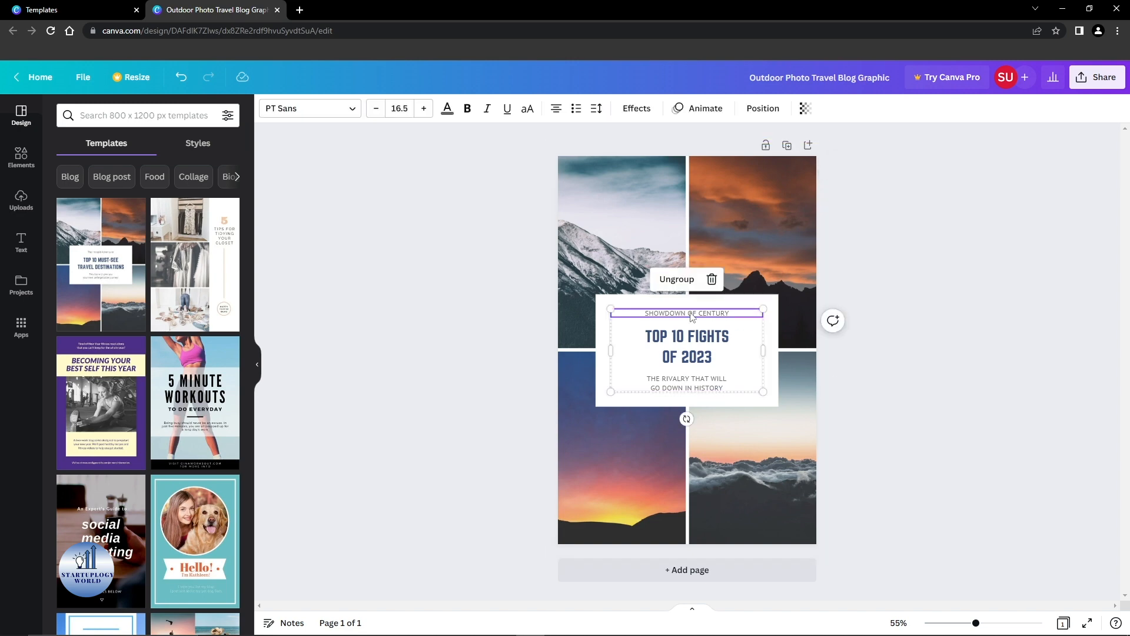
left_click(318, 109)
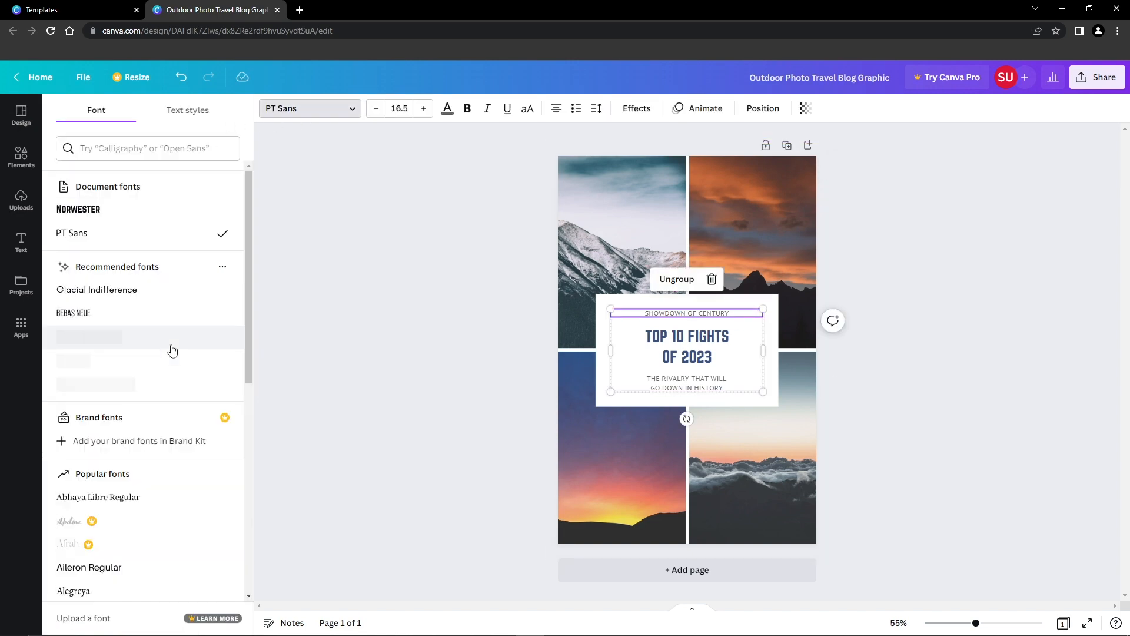
left_click_drag(248, 235, 222, 416)
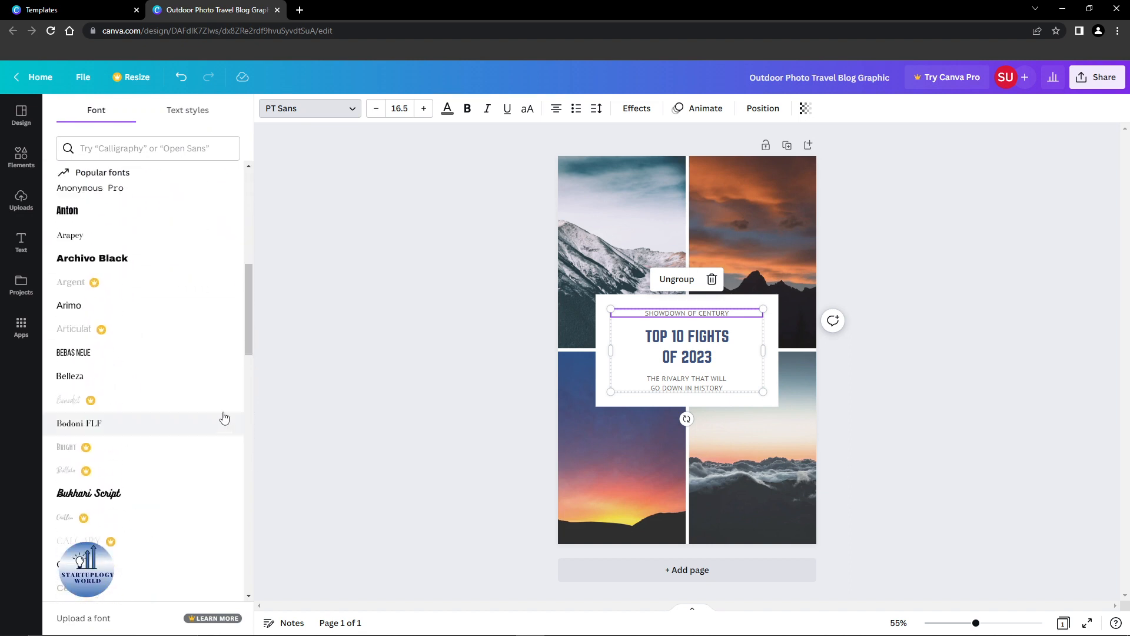
left_click(118, 356)
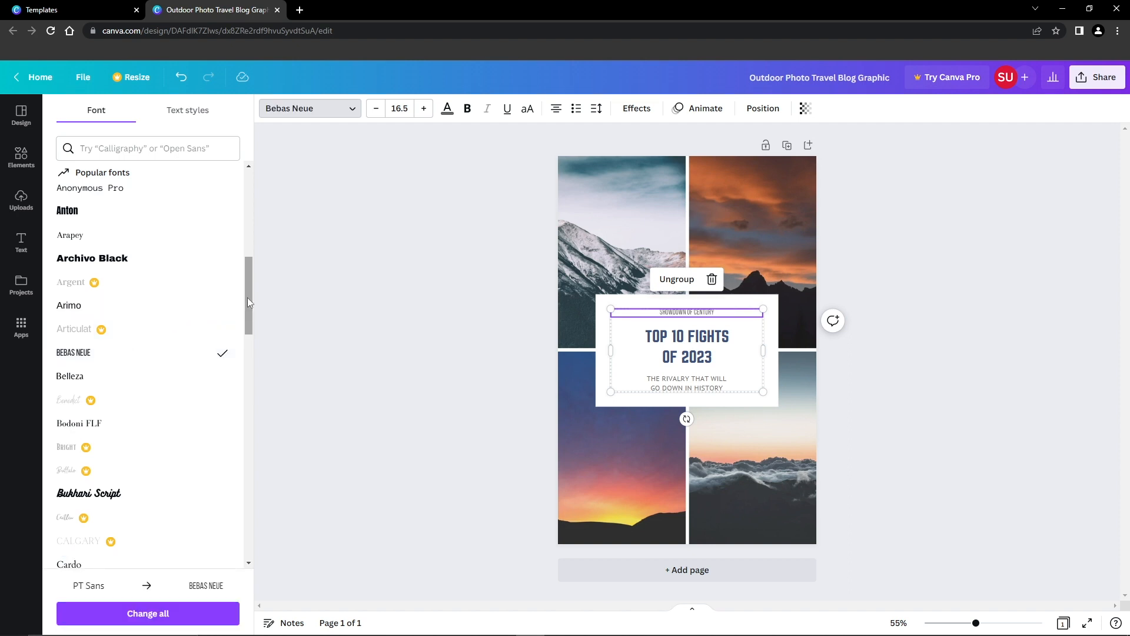
key("ctrl+z")
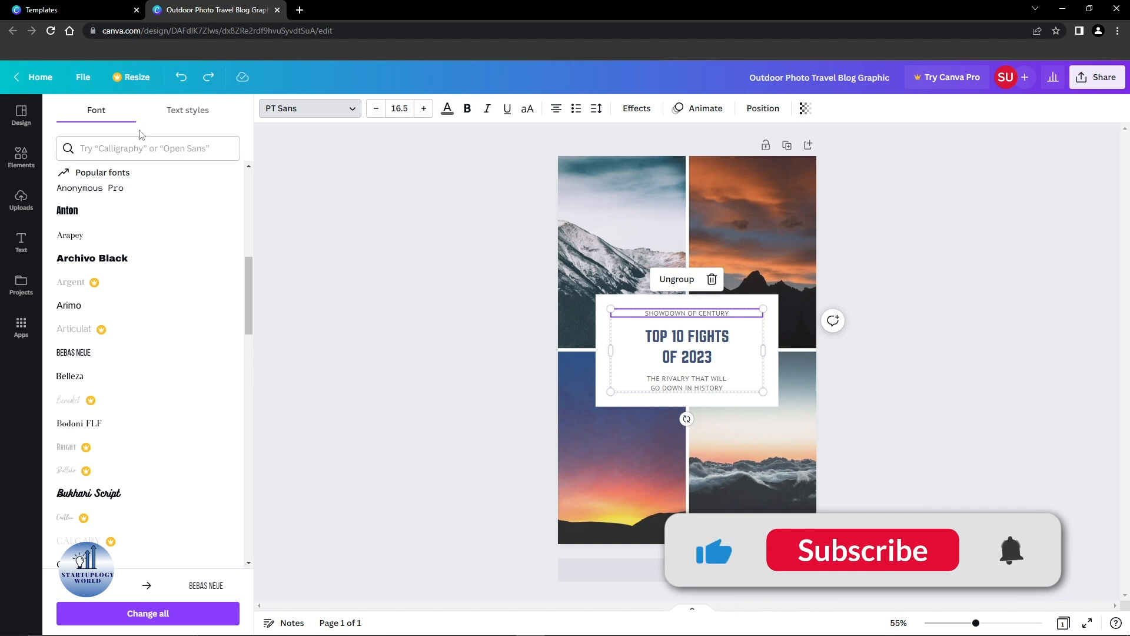
left_click(872, 236)
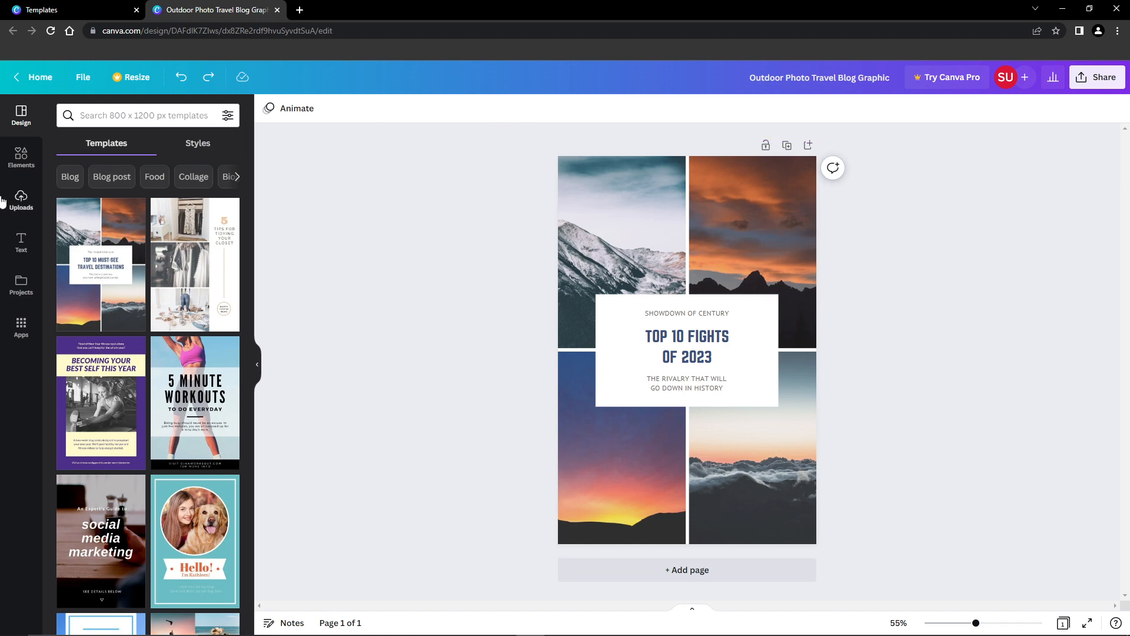
Step: Browse the stock photos among the elements and search them for "ufc"
left_click(21, 203)
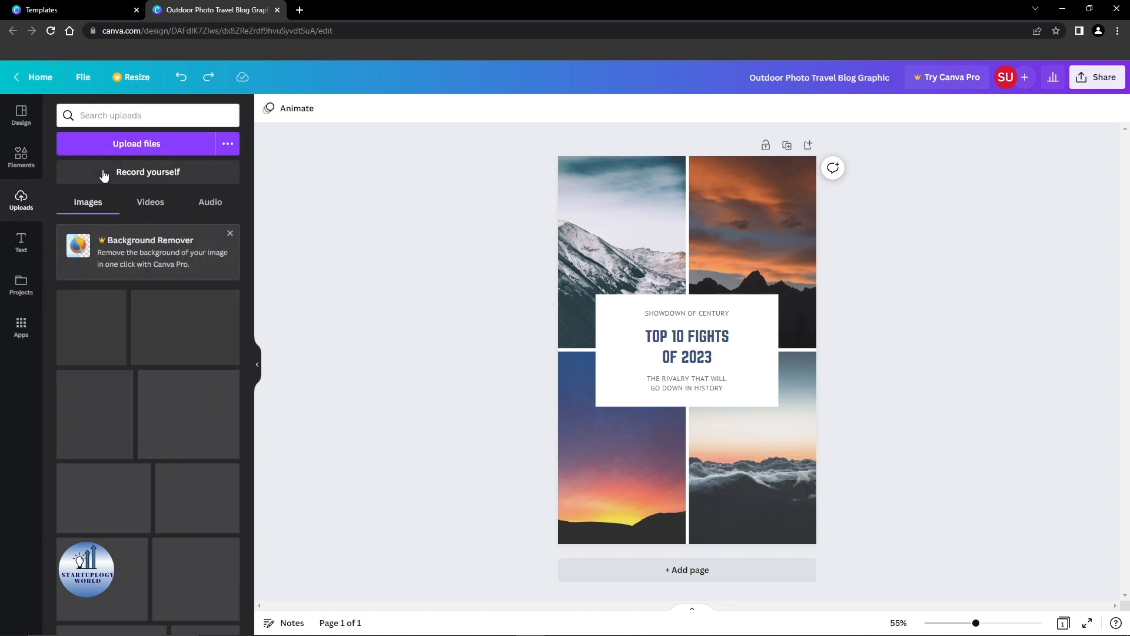
left_click(22, 161)
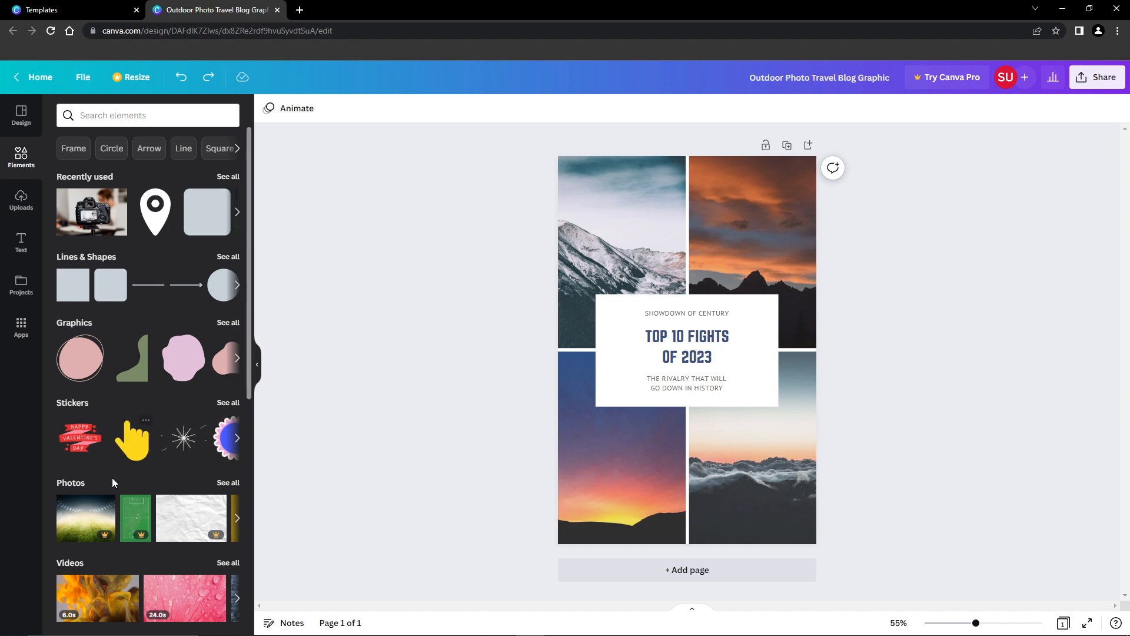
left_click(226, 483)
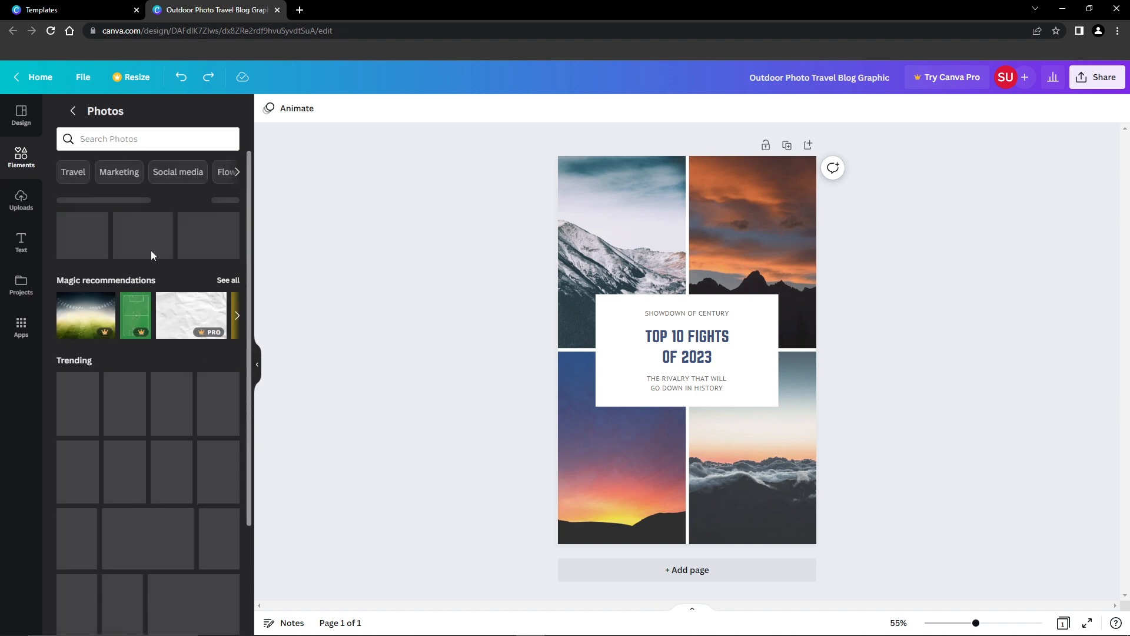
left_click(129, 139)
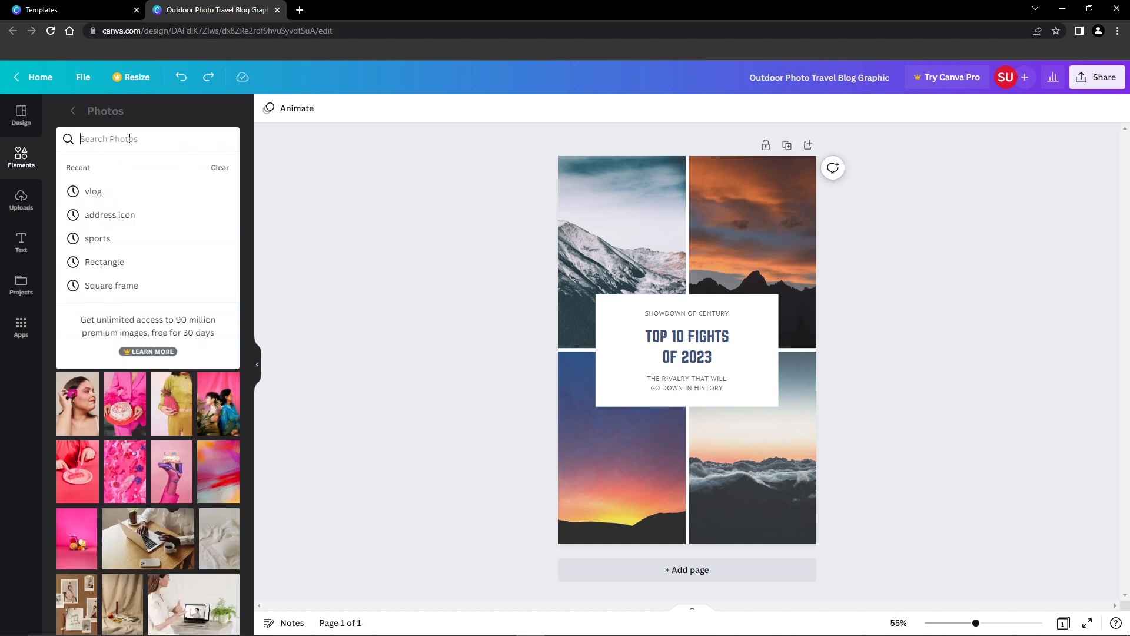
type("ufc")
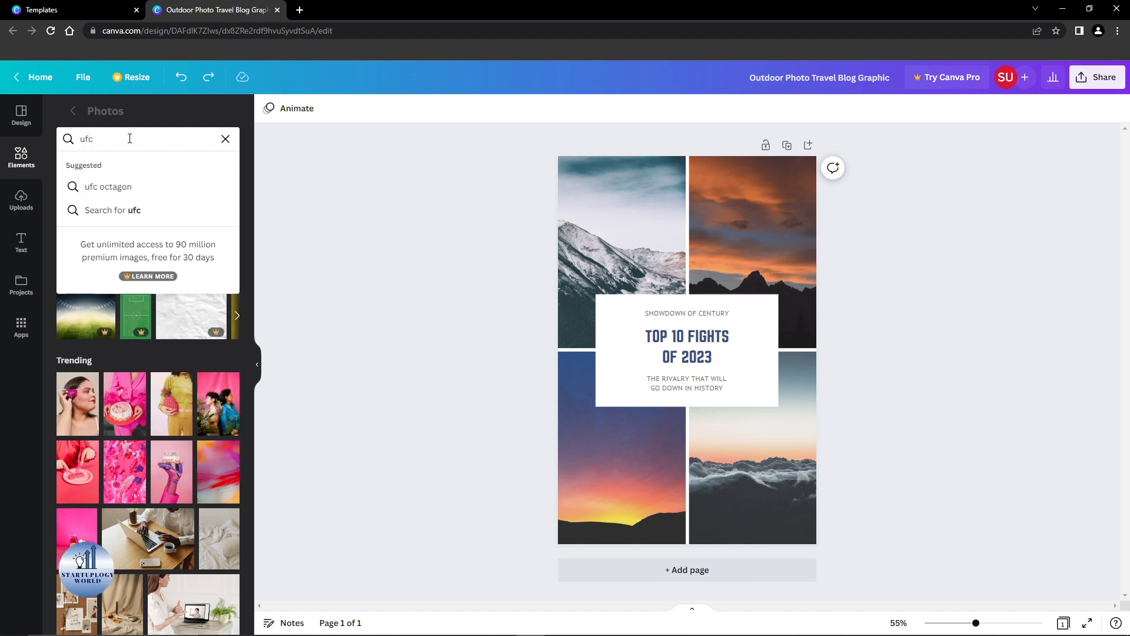
key("Return")
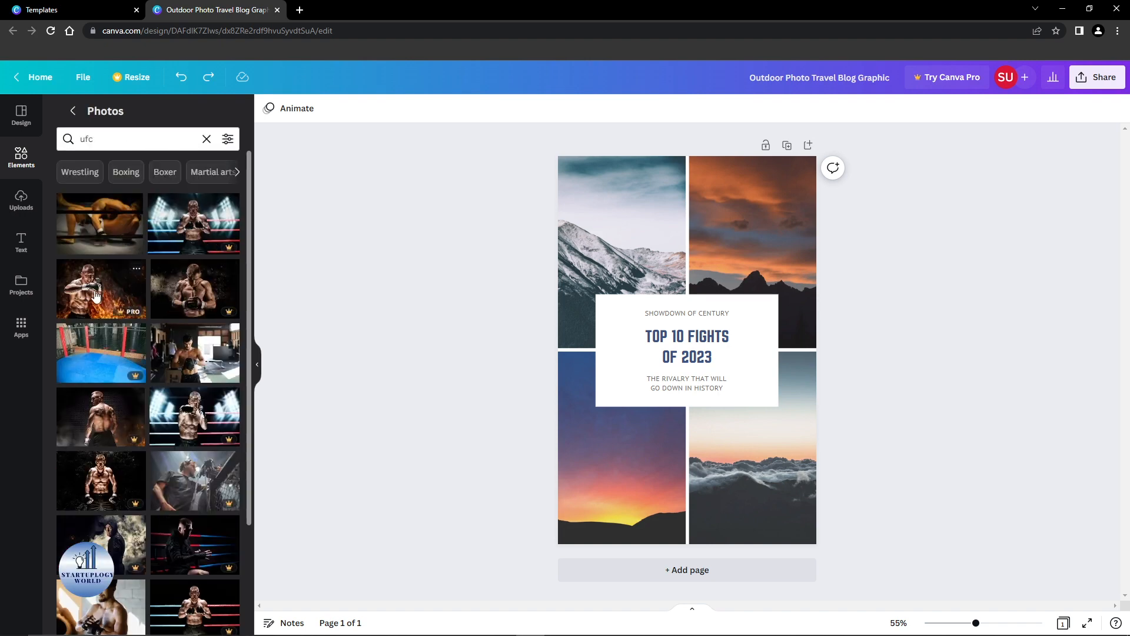
Step: Replace the snowy mountain picture in the upper-left frame with the photo of a shirtless boxer wrapping his hands, leaving the search unfiltered
left_click(228, 140)
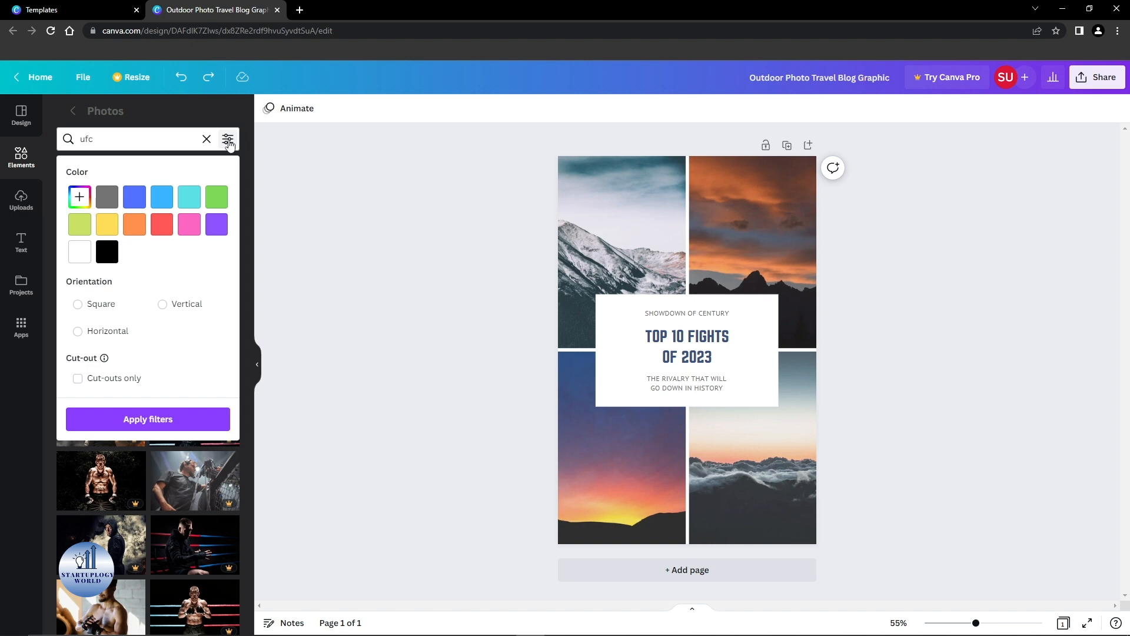
left_click(229, 141)
left_click_drag(180, 363, 591, 225)
left_click_drag(120, 235, 163, 265)
left_click_drag(246, 289, 255, 480)
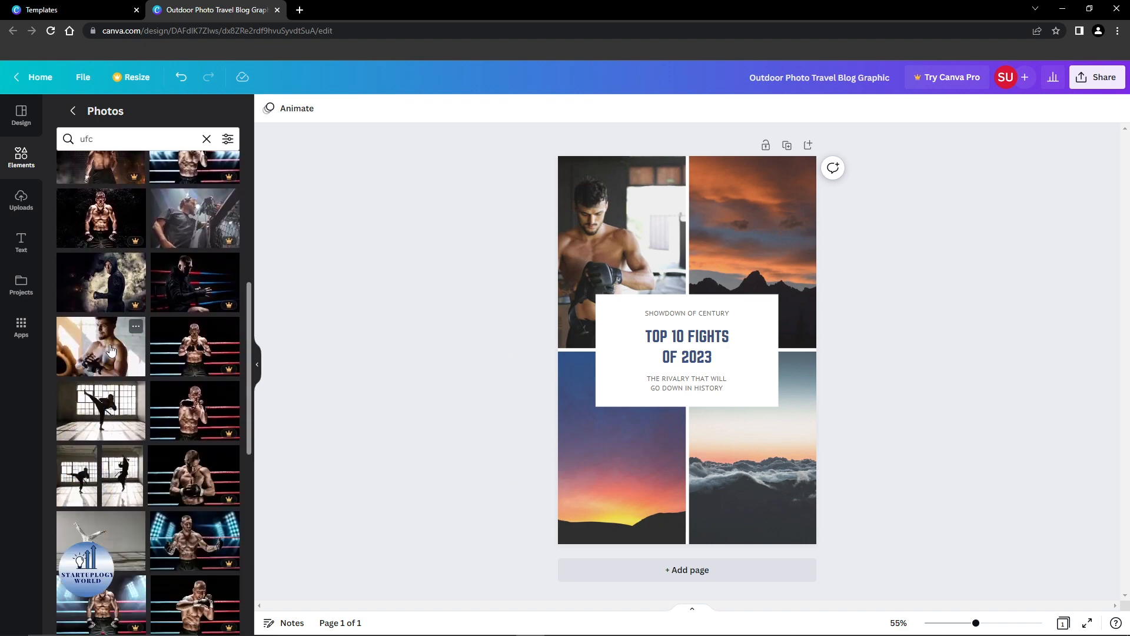
Step: Try adding the photo of the boxer in black headgear and gloves to the page, and undo the insertion
scroll(111, 350, "down", 8)
left_click(110, 352)
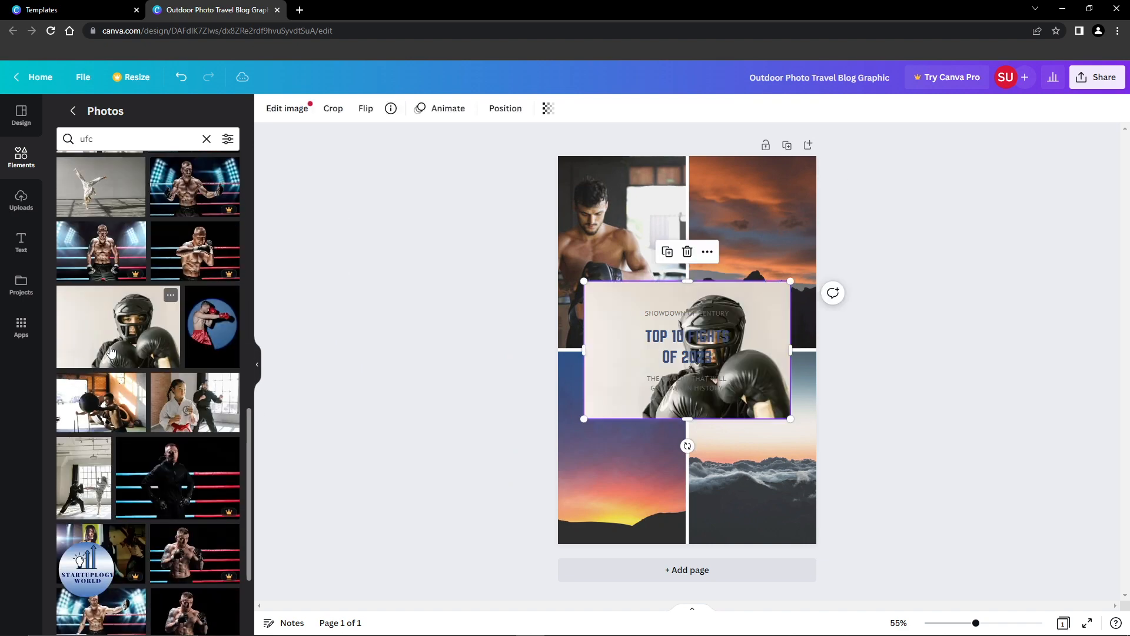
left_click(871, 324)
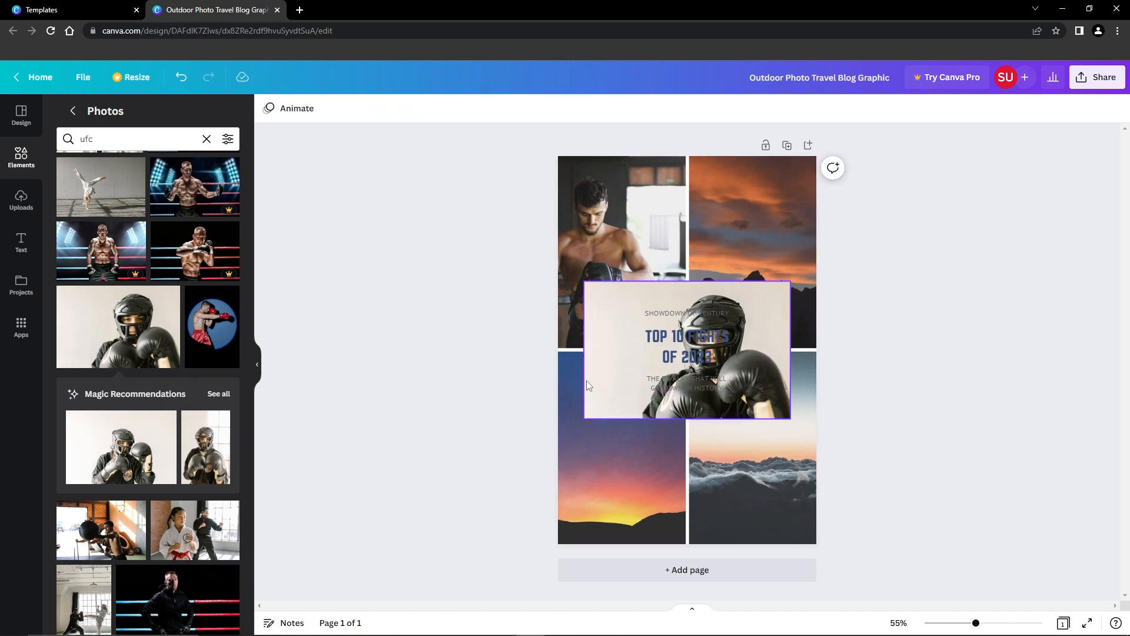
key("ctrl+z")
Step: Look through more of the fight photos and search the stock photos for "wrestling" instead
scroll(196, 403, "down", 10)
scroll(196, 404, "down", 4)
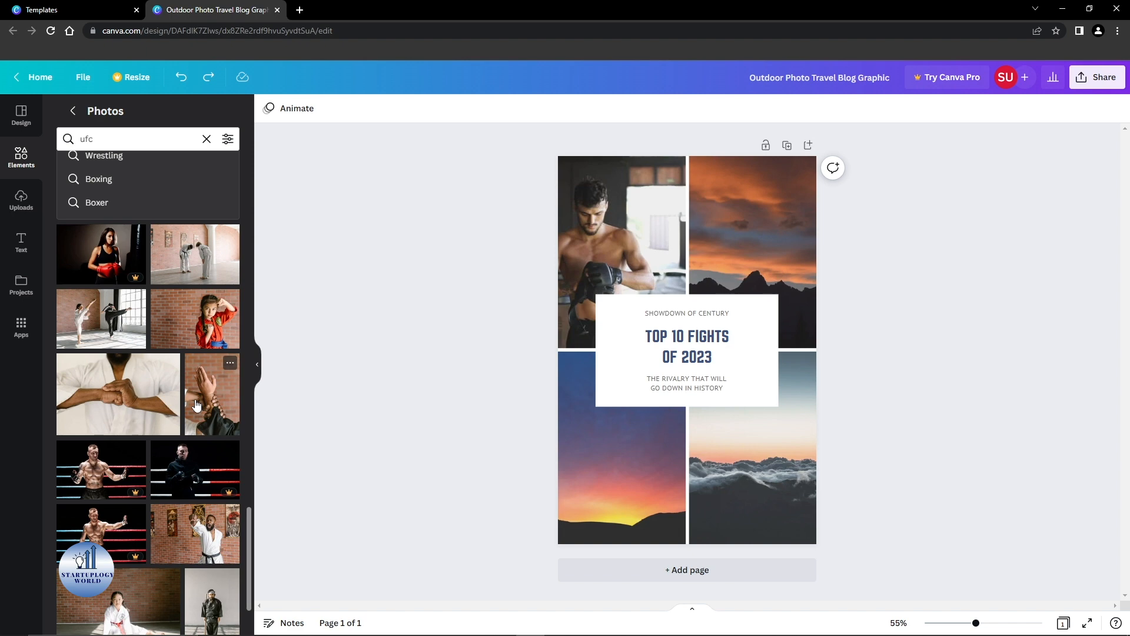
scroll(196, 404, "down", 6)
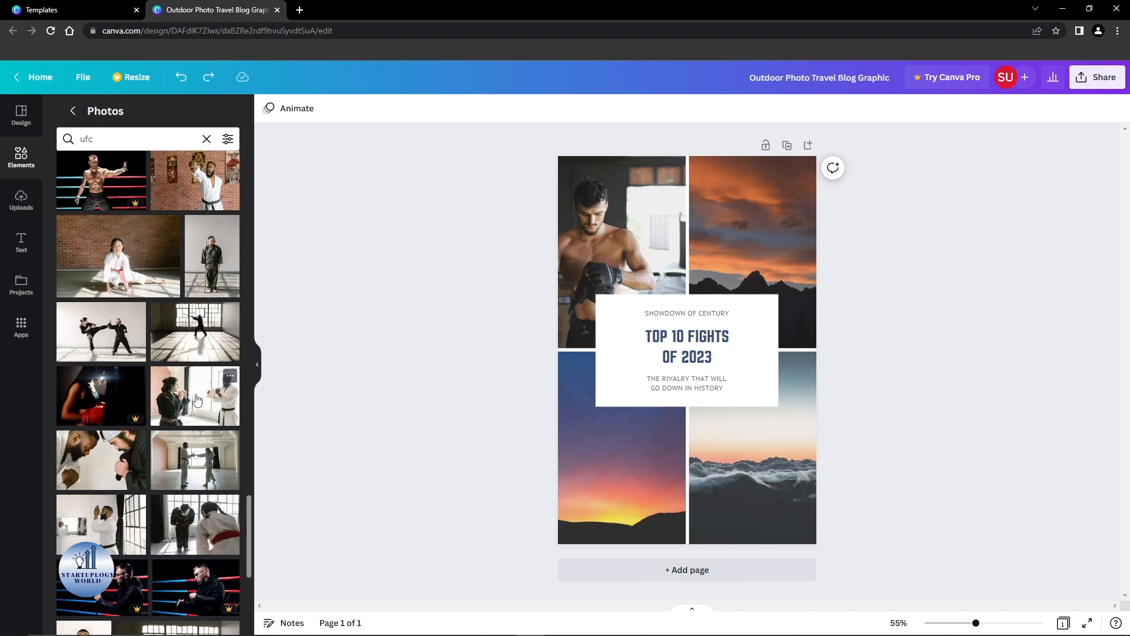
scroll(197, 401, "down", 6)
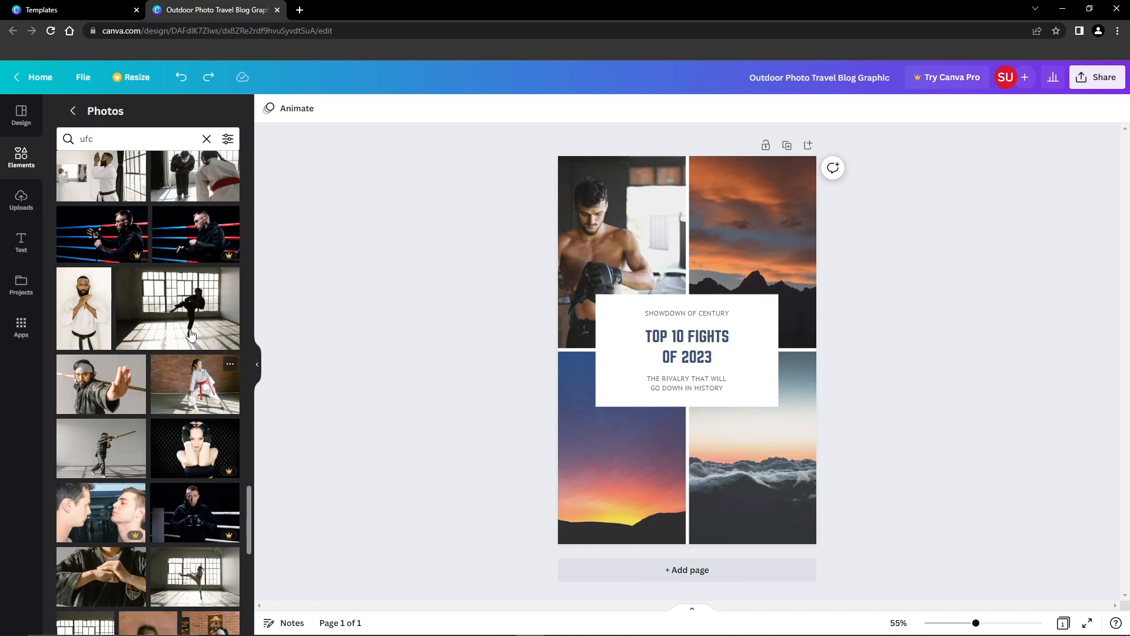
double_click(137, 139)
type("wrestling")
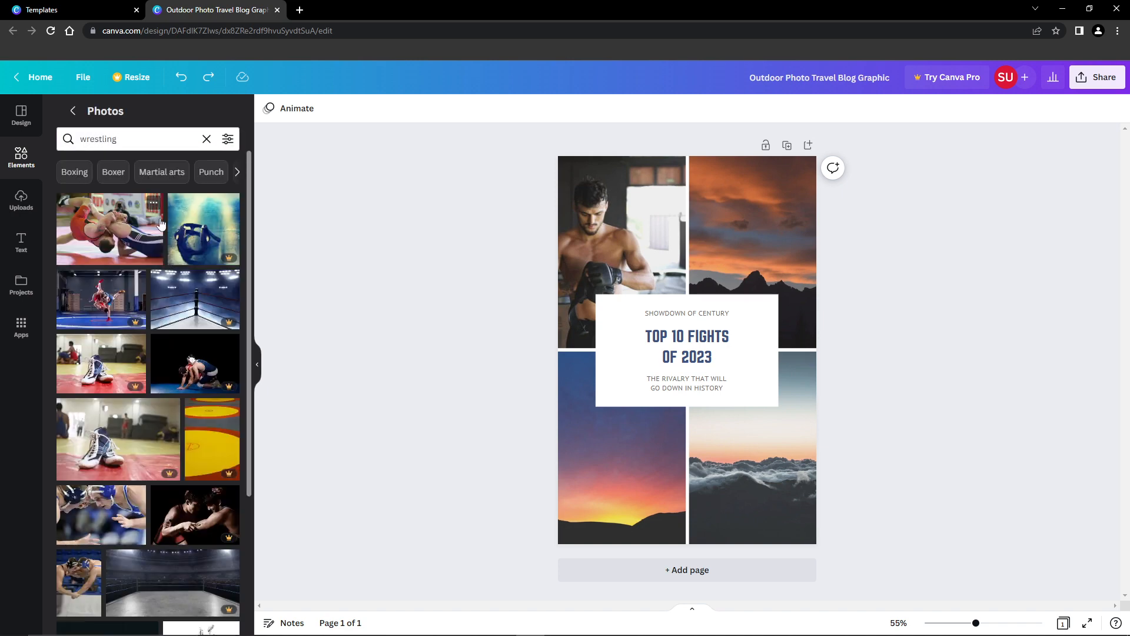
Step: Fill the upper-right frame with the photo of wrestlers in blue headgear and the lower-left frame with the photo of wrestlers gripping hands
left_click_drag(111, 512, 778, 231)
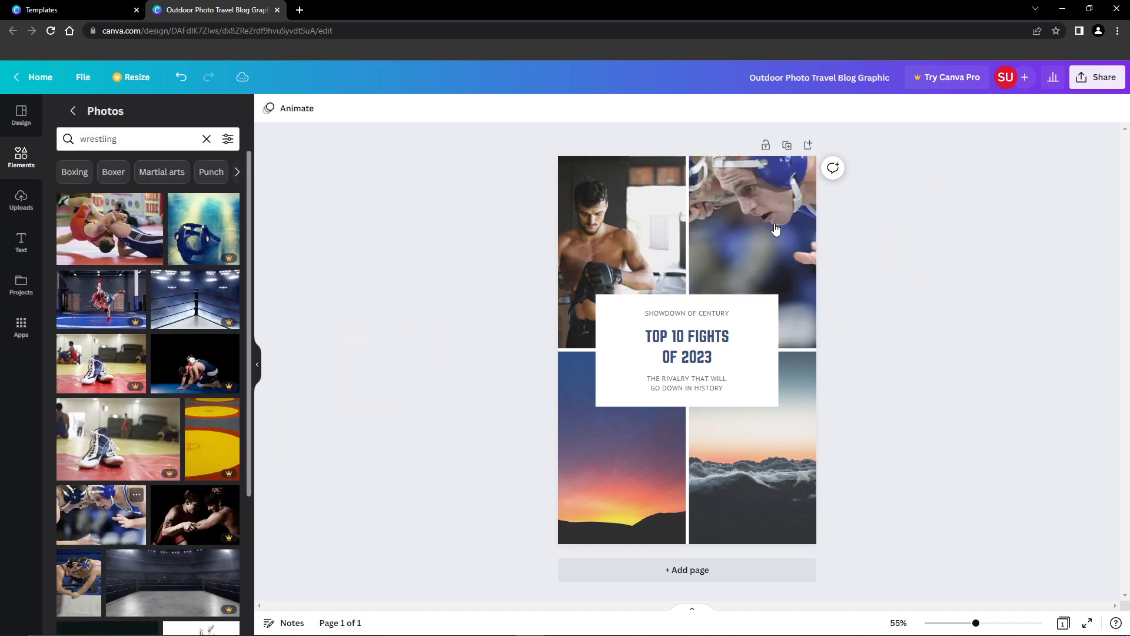
scroll(97, 493, "down", 3)
left_click_drag(79, 568, 620, 464)
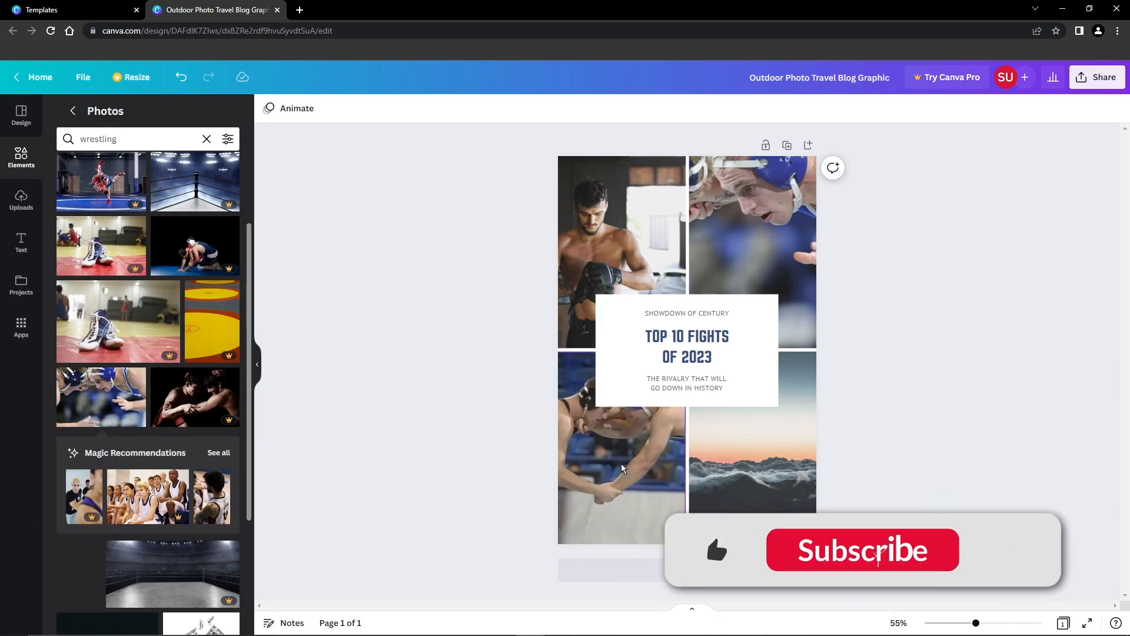
Step: Replace the cloud picture in the lower-right frame with the black-and-white photo of wrestlers in a ring
scroll(164, 402, "up", 1)
scroll(164, 402, "down", 10)
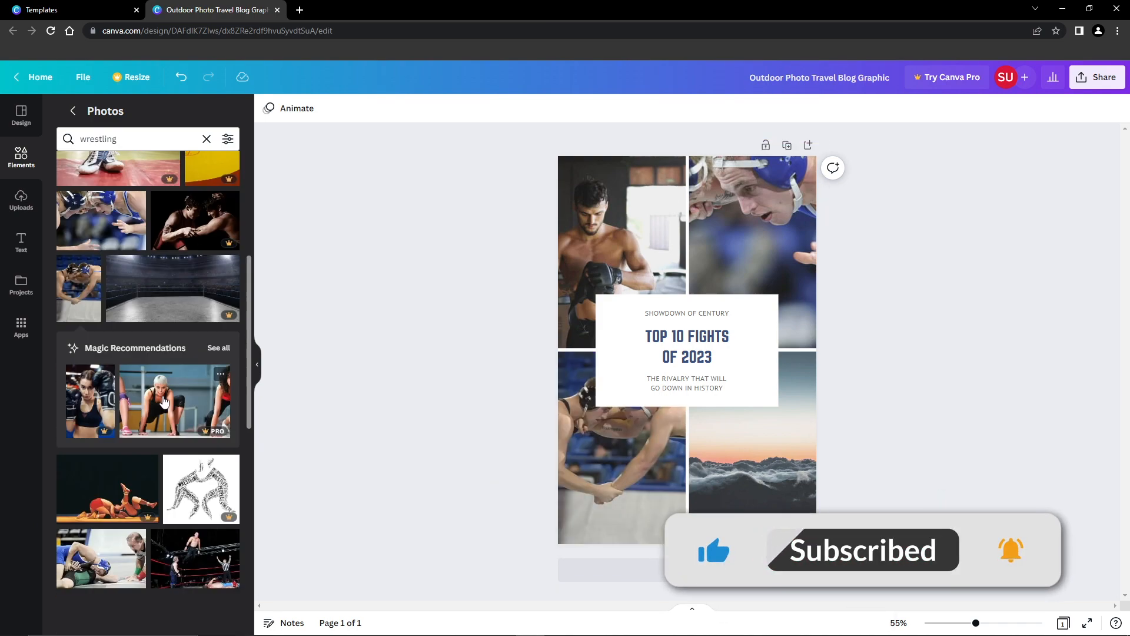
scroll(163, 396, "down", 1)
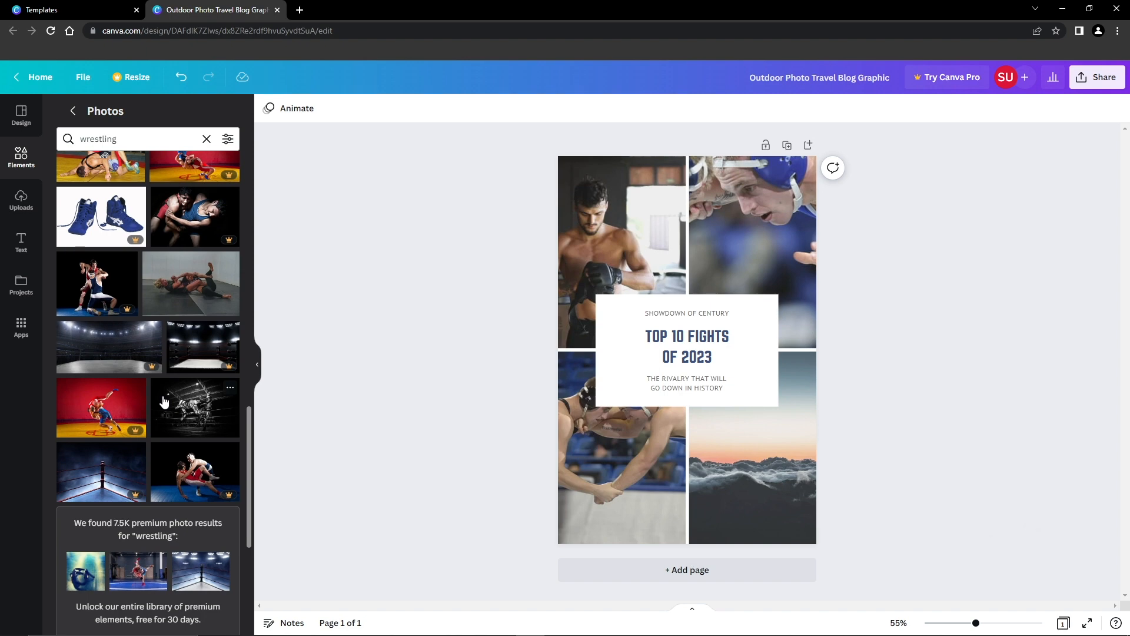
left_click_drag(180, 409, 762, 418)
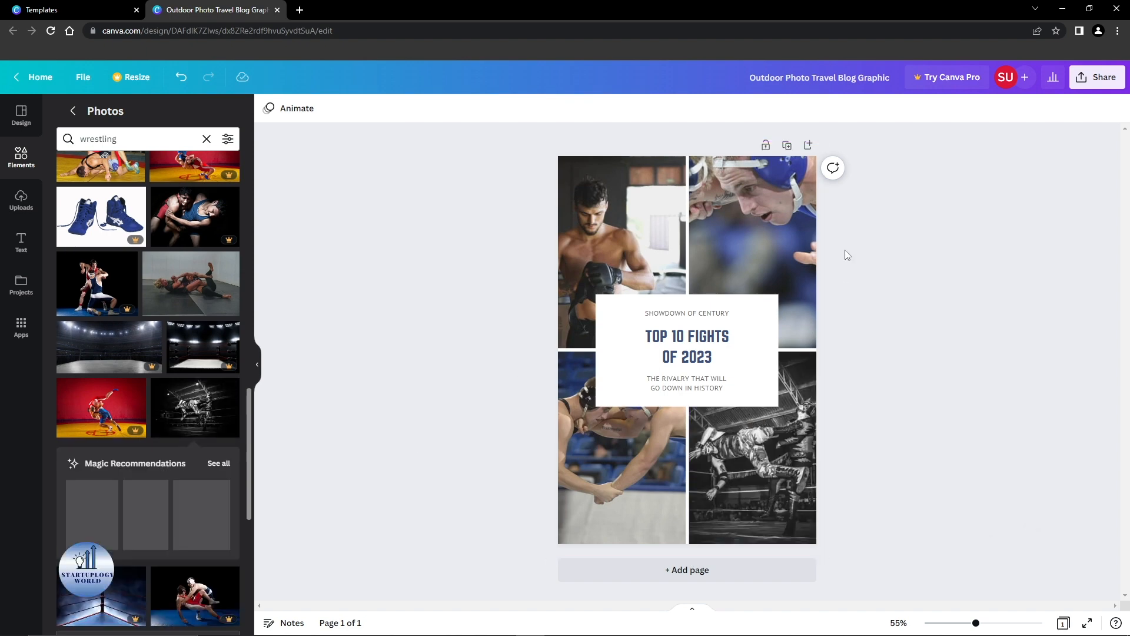
Step: Shift the boxer photo to the right within the upper-left frame
double_click(609, 228)
left_click_drag(609, 228, 635, 228)
left_click(899, 218)
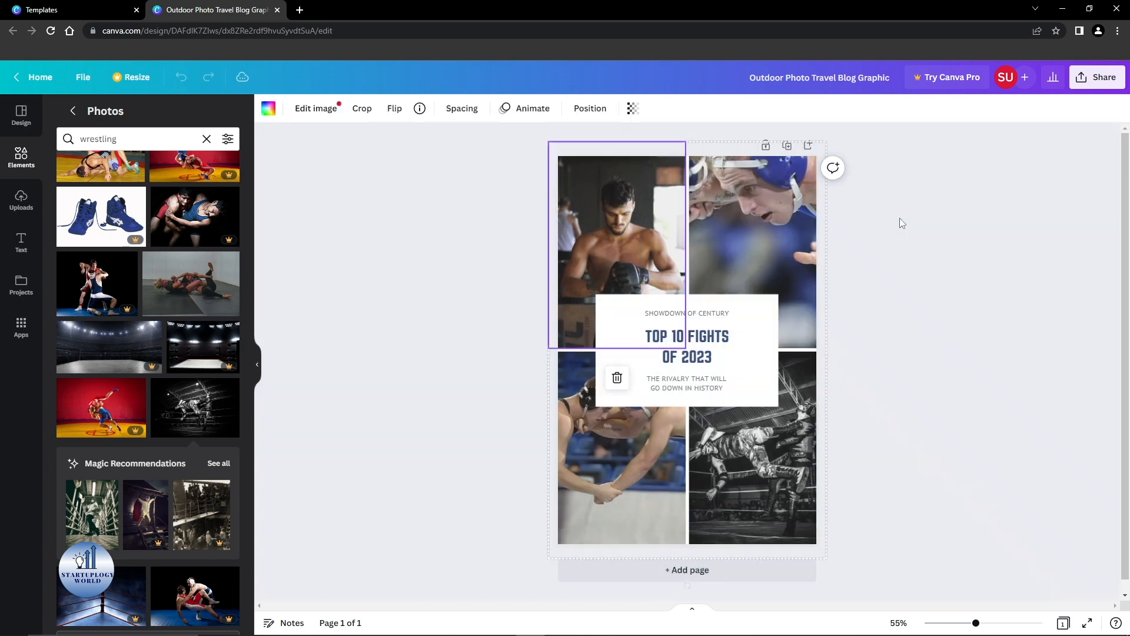
Step: Shift the photo of wrestlers in blue headgear to the right within the upper-right frame so both faces fall inside it
double_click(746, 216)
left_click_drag(747, 216, 806, 216)
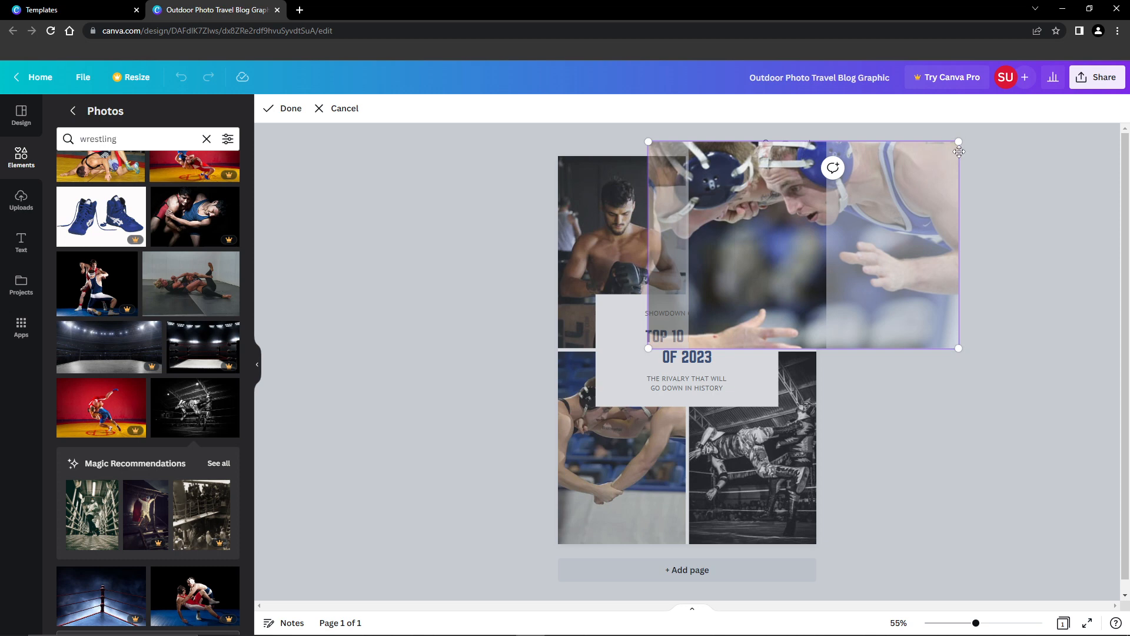
left_click(1045, 286)
Step: Enlarge the wrestlers photo in the lower-left frame and move it down so their headgear shows below the text box
left_click(601, 458)
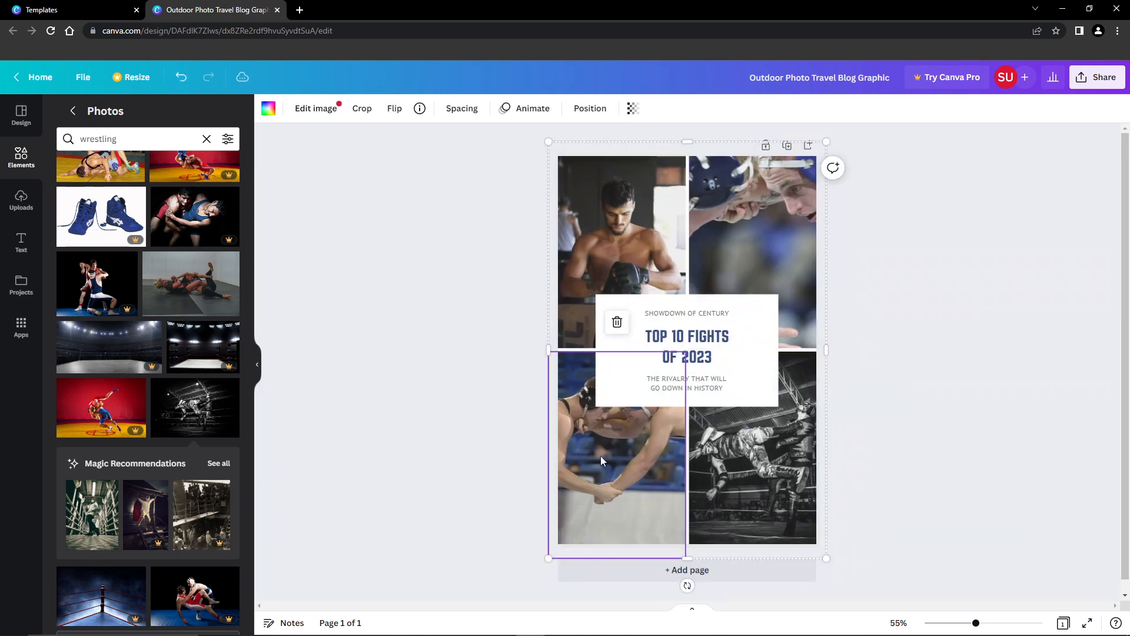
double_click(624, 453)
left_click_drag(546, 348, 497, 299)
left_click_drag(634, 461, 651, 523)
left_click(439, 336)
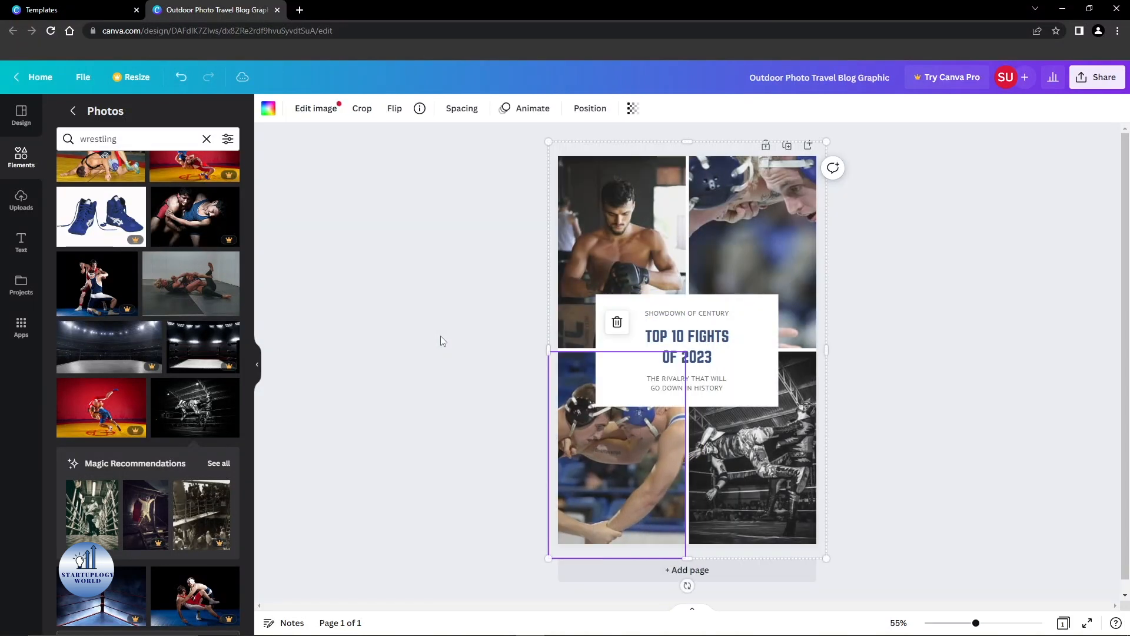
left_click(926, 400)
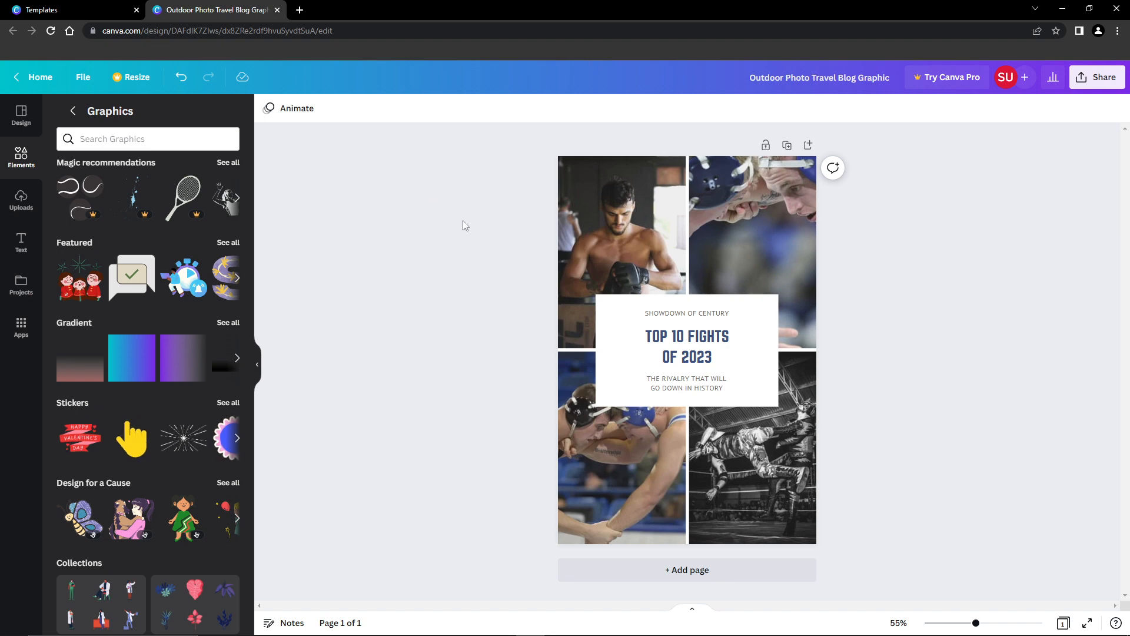
Step: Download the design as a PNG file and open the downloaded image
left_click(87, 82)
left_click(130, 332)
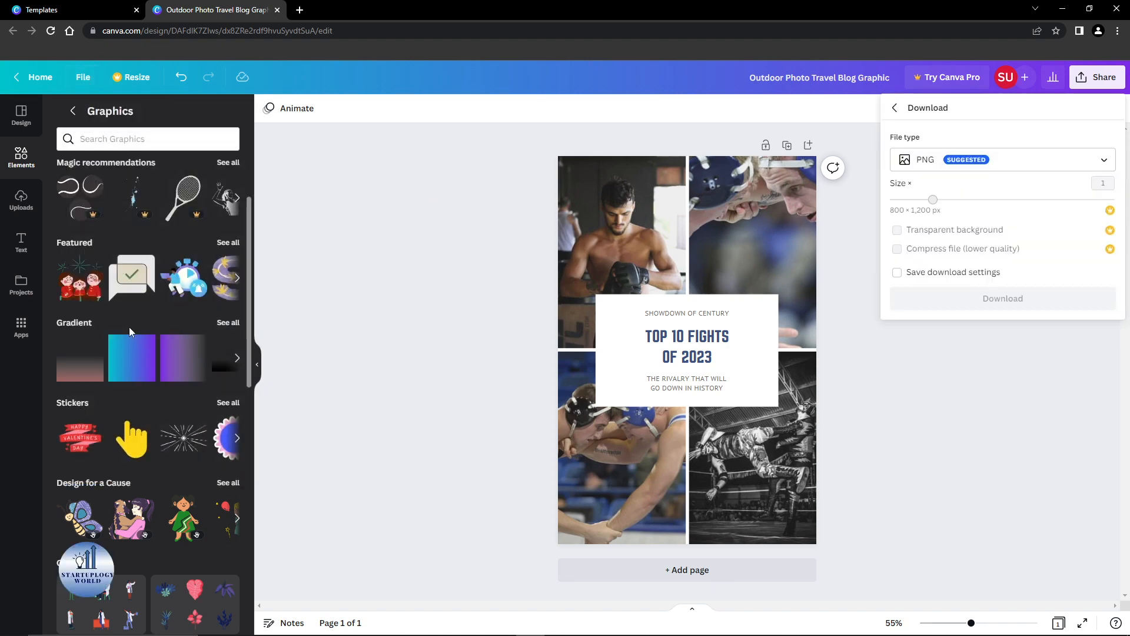
left_click(1008, 170)
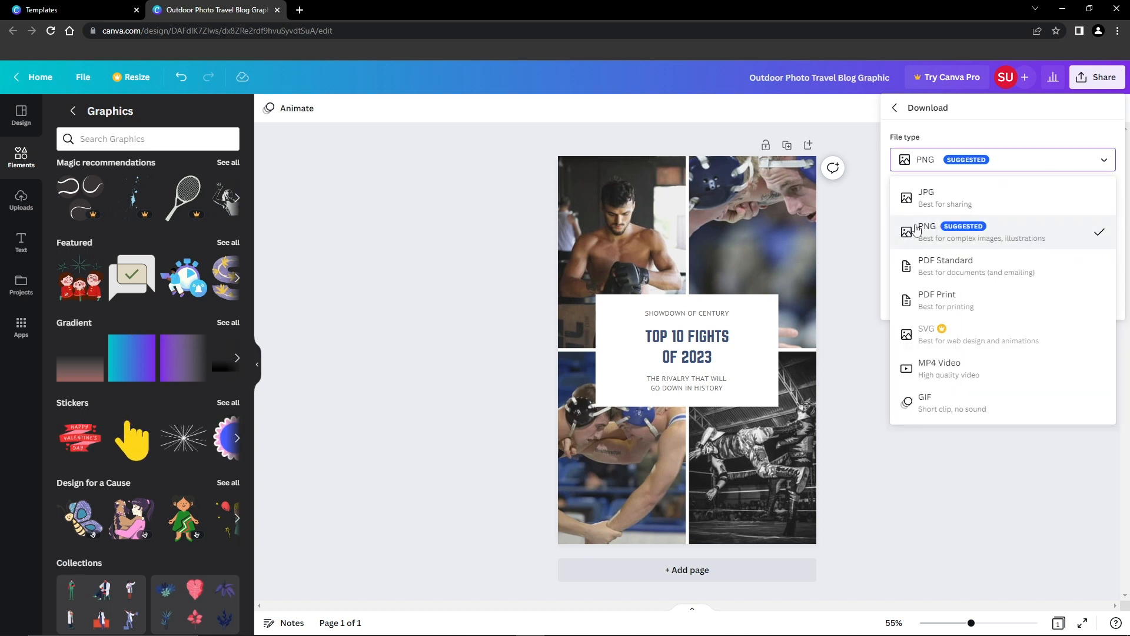
left_click(971, 240)
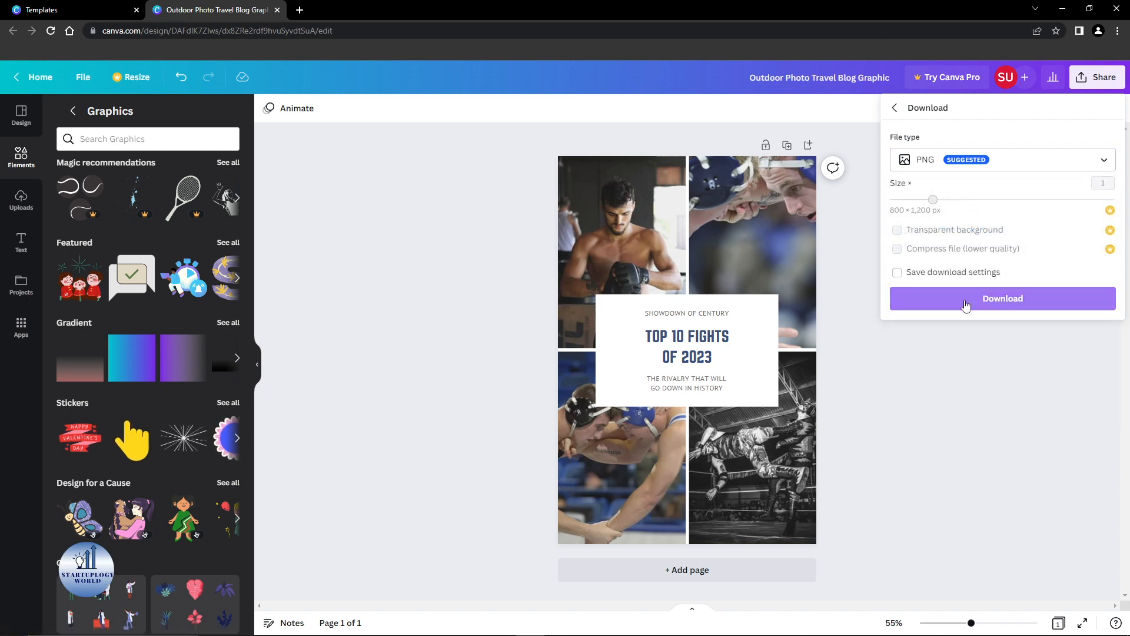
left_click(966, 301)
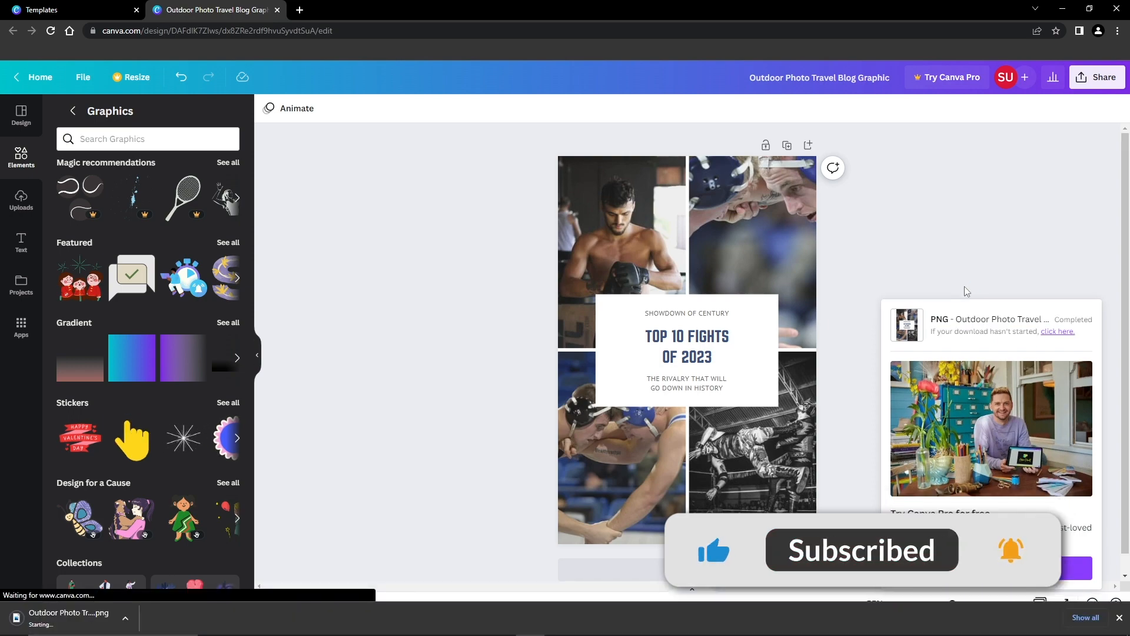
left_click(63, 618)
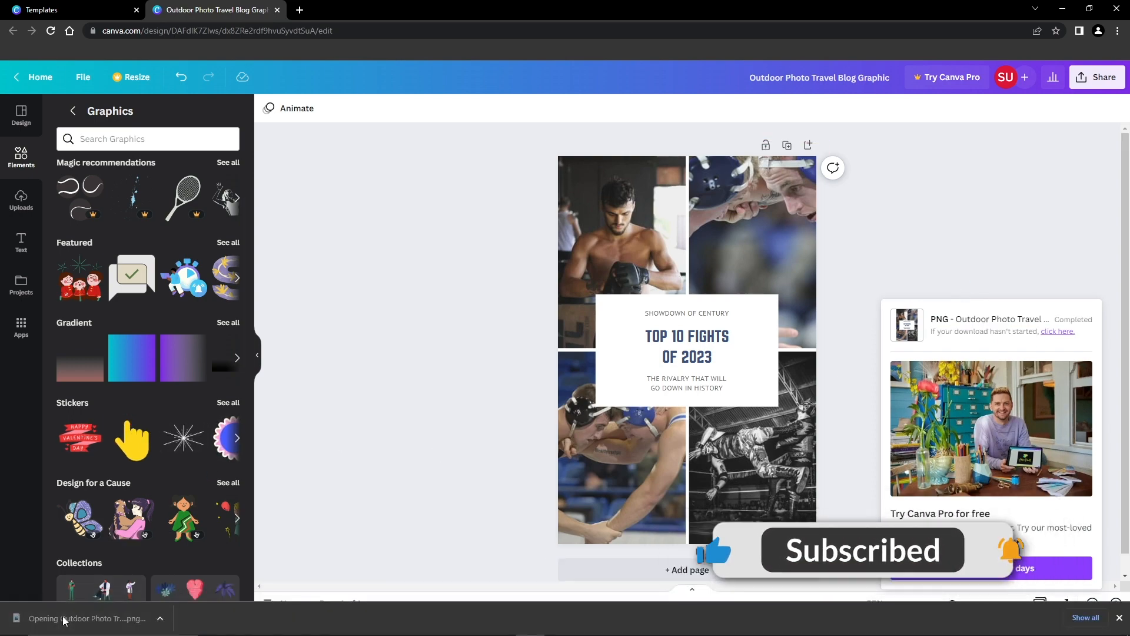